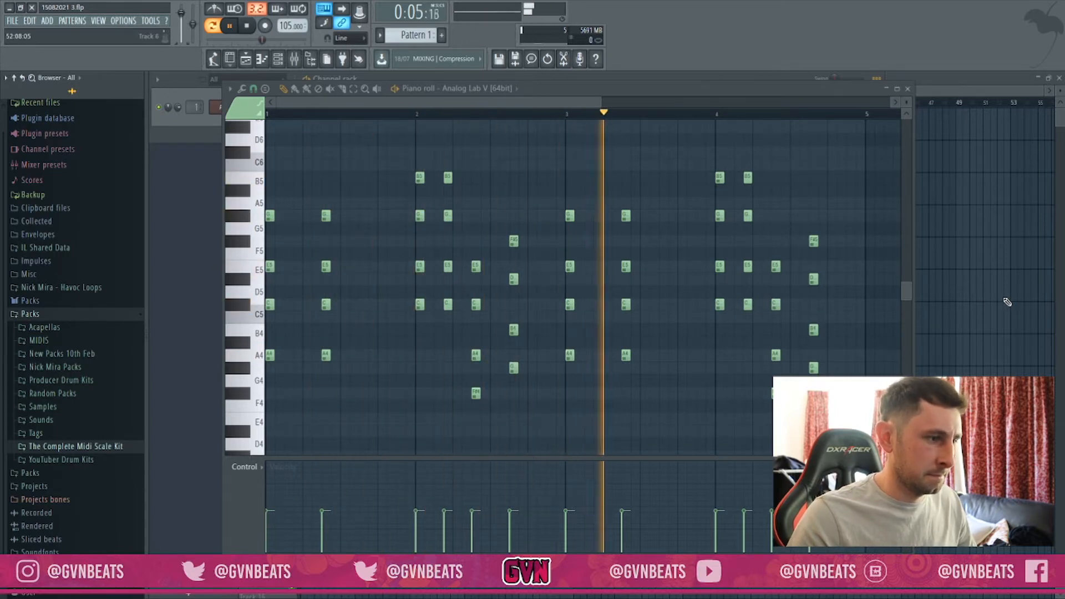
- Stop playback, add a second Analog Lab V channel and search its presets for "bell"
left_click(775, 153)
key("space")
key("F7")
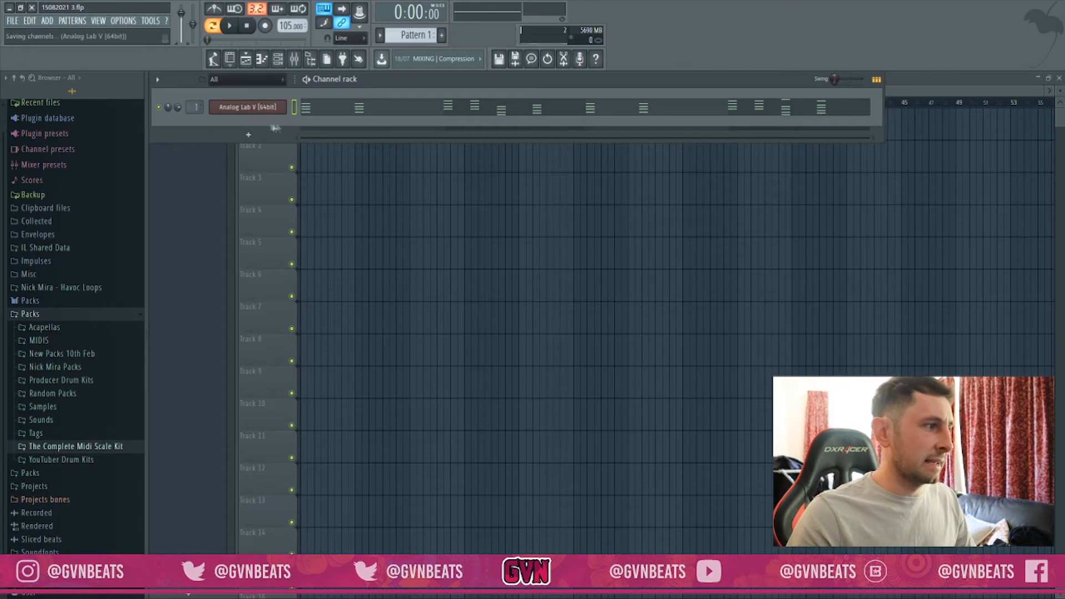
left_click(284, 138)
left_click(287, 149)
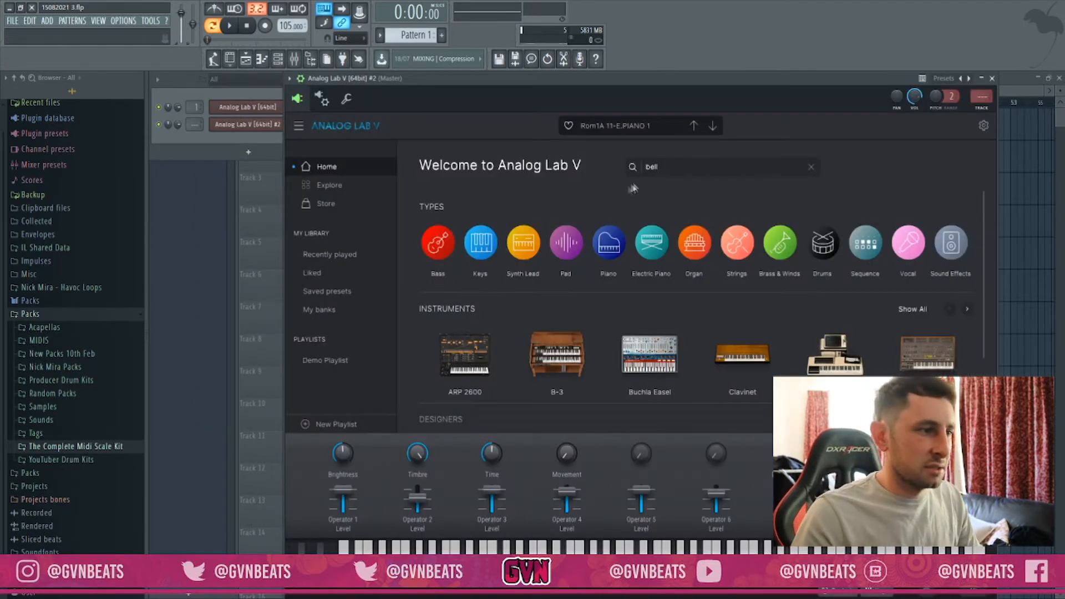
left_click(695, 167)
key("Return")
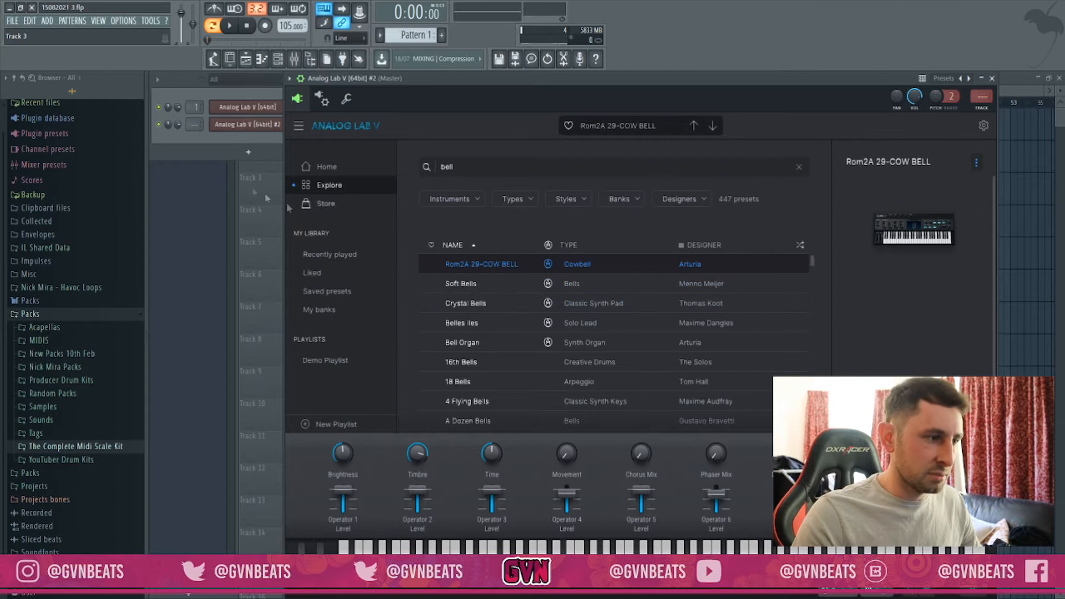
- Paste the copied chord notes into the second Analog Lab V channel and open its piano roll
left_click(252, 147)
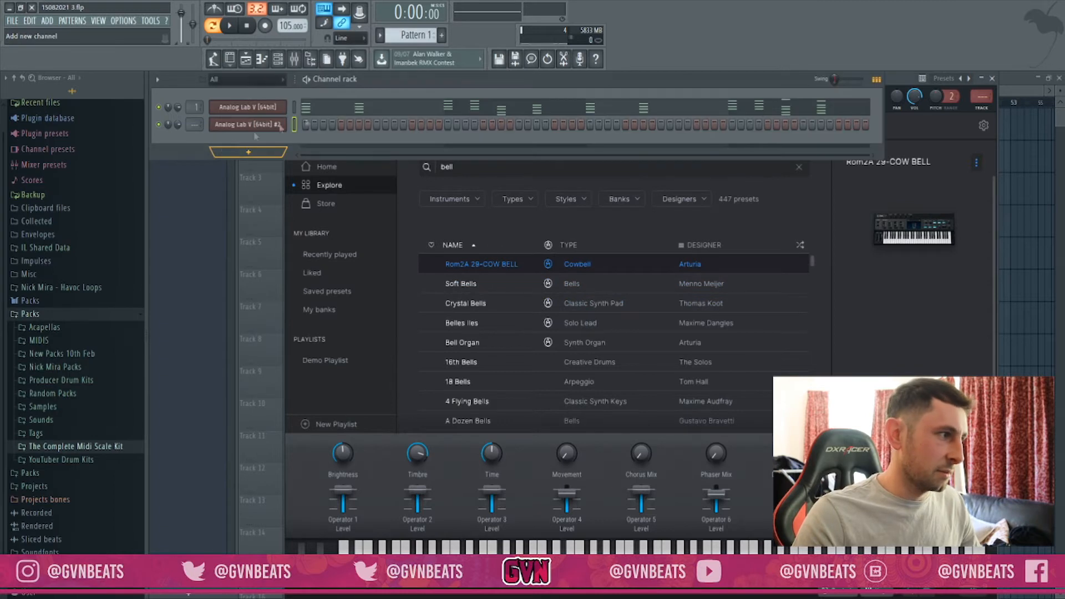
left_click(294, 126)
key("ctrl+v")
left_click(371, 131)
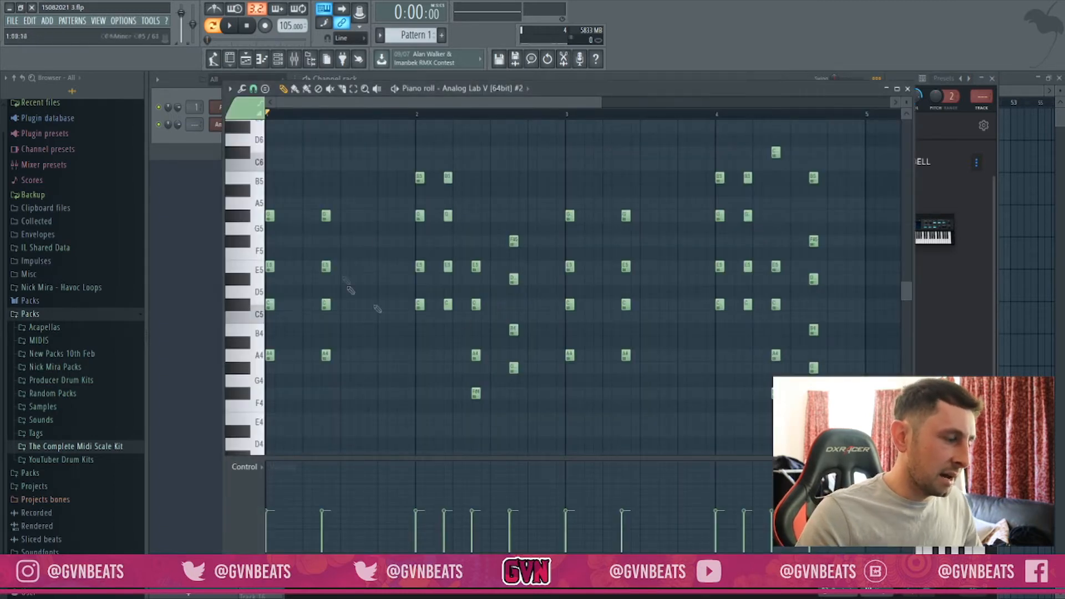
- Load the Bell - One Up preset in the second Analog Lab V
left_click(993, 118)
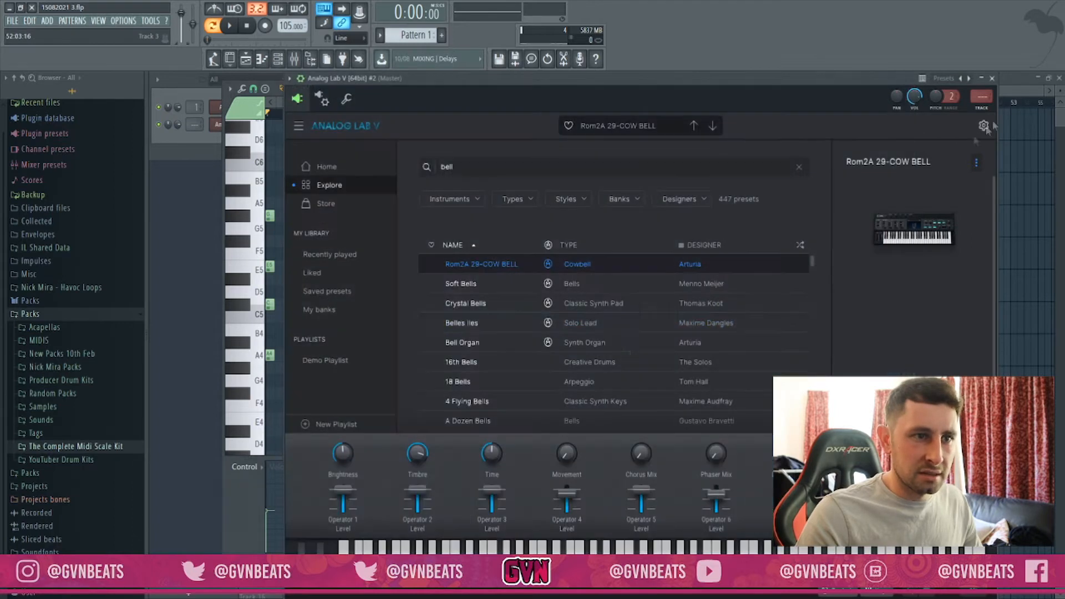
scroll(572, 332, "down", 2)
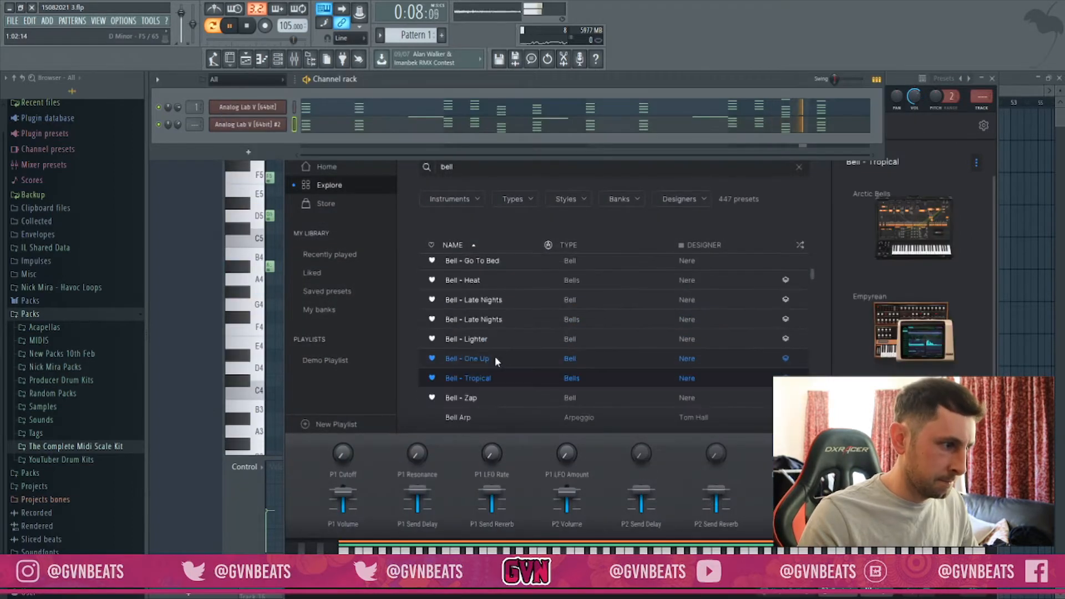
left_click(495, 359)
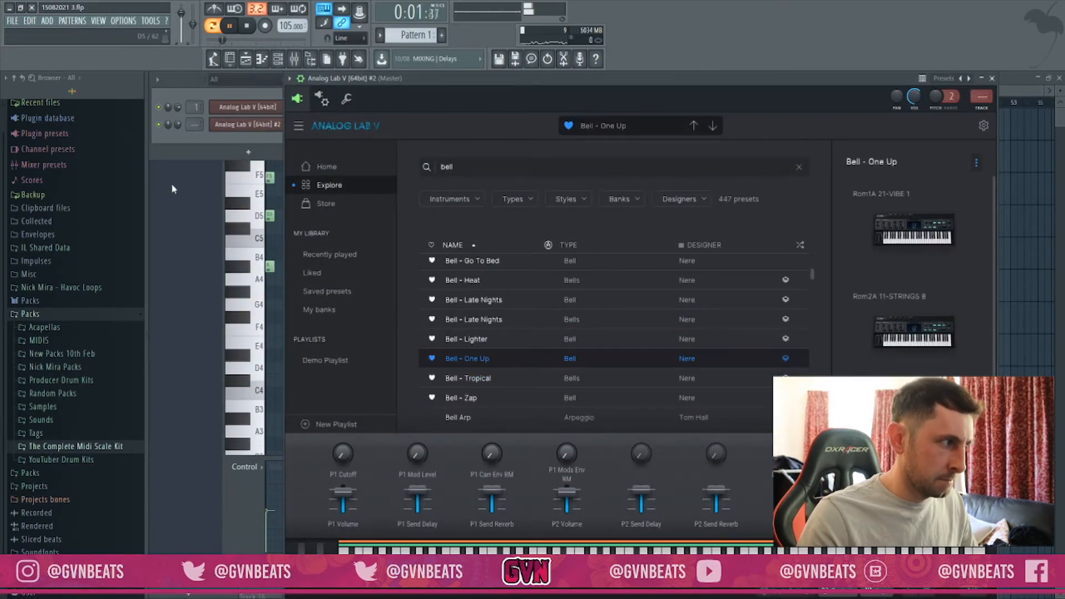
- Try a short G6 note just before the D6 note at the end of bar 1 in the bell part
left_click(178, 129)
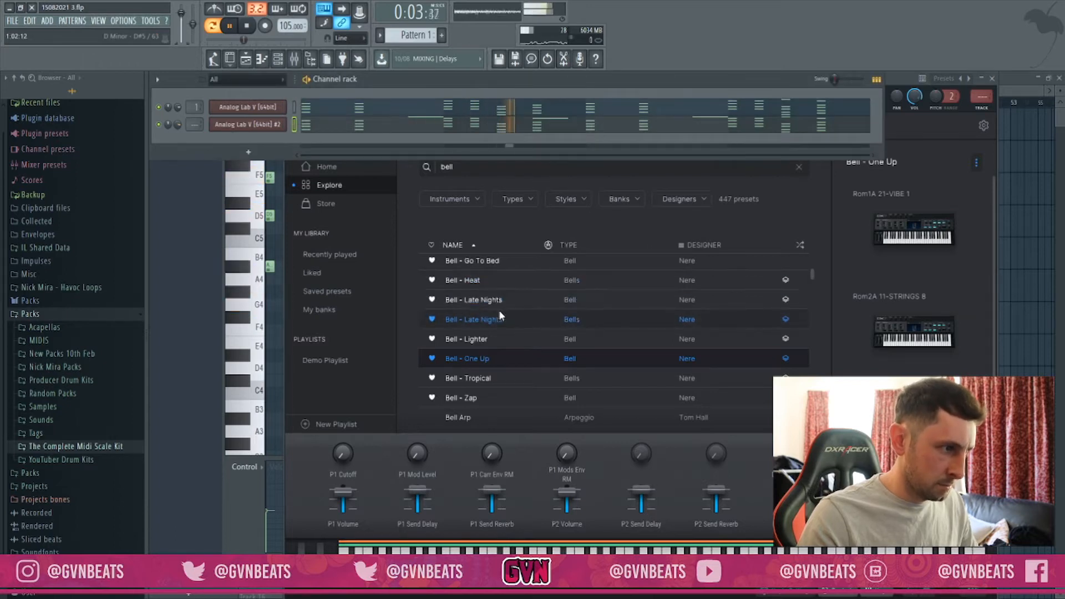
left_click(601, 129)
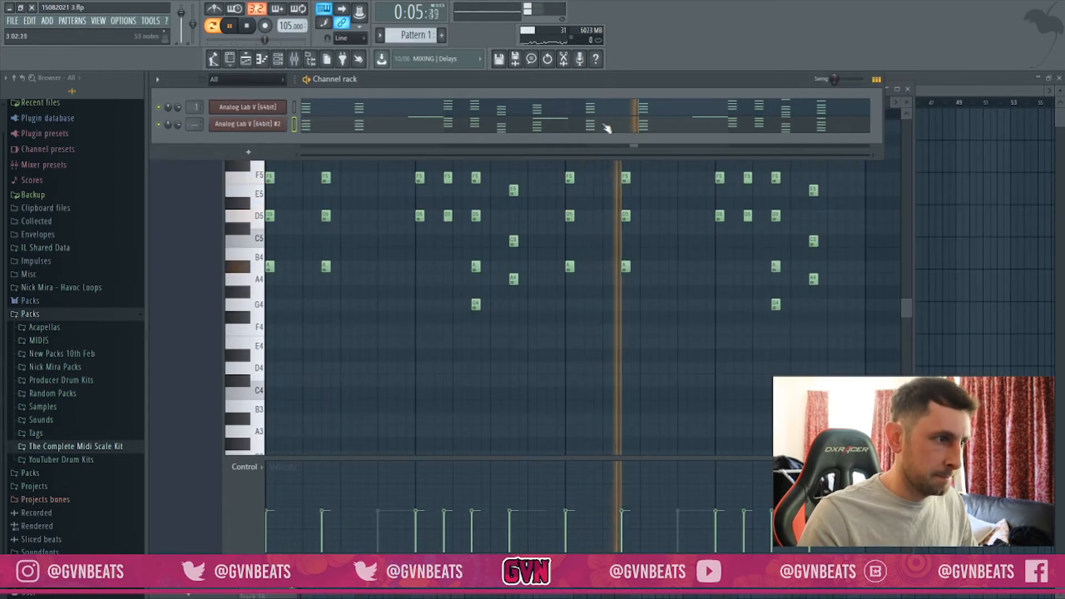
scroll(601, 131, "up", 5)
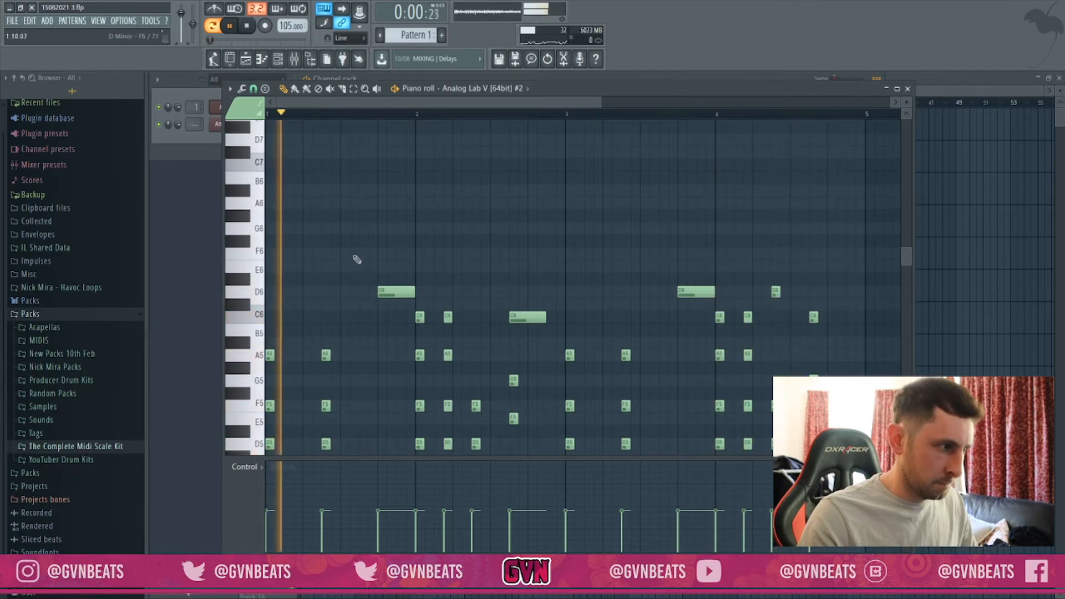
left_click(362, 227)
left_click_drag(394, 228, 378, 228)
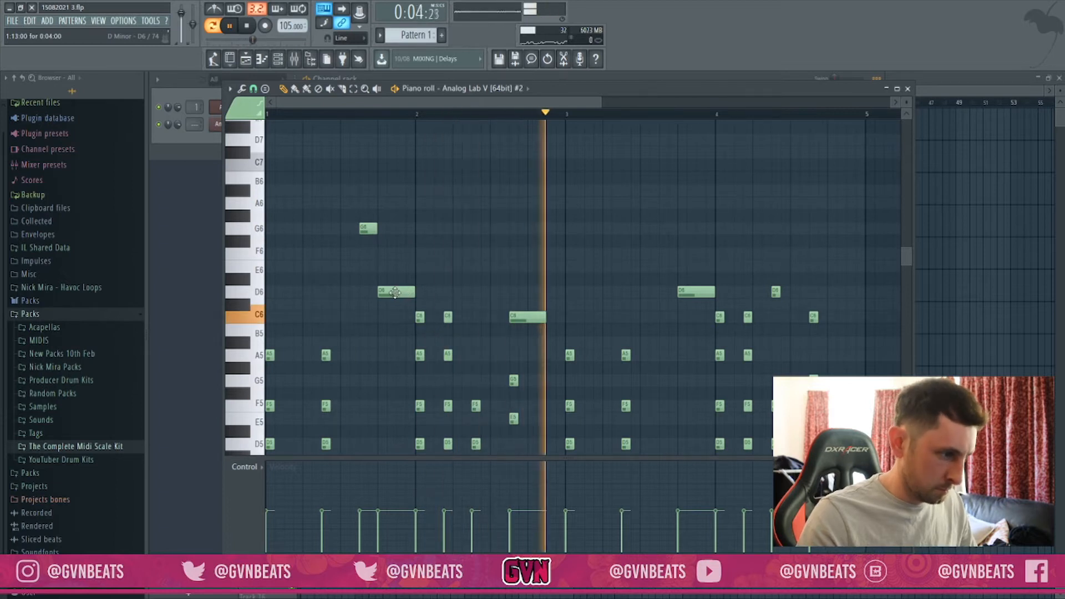
- Extend the C6 note to the end of bar 2 and delete the short G6 note from the bell part
left_click_drag(545, 317, 564, 318)
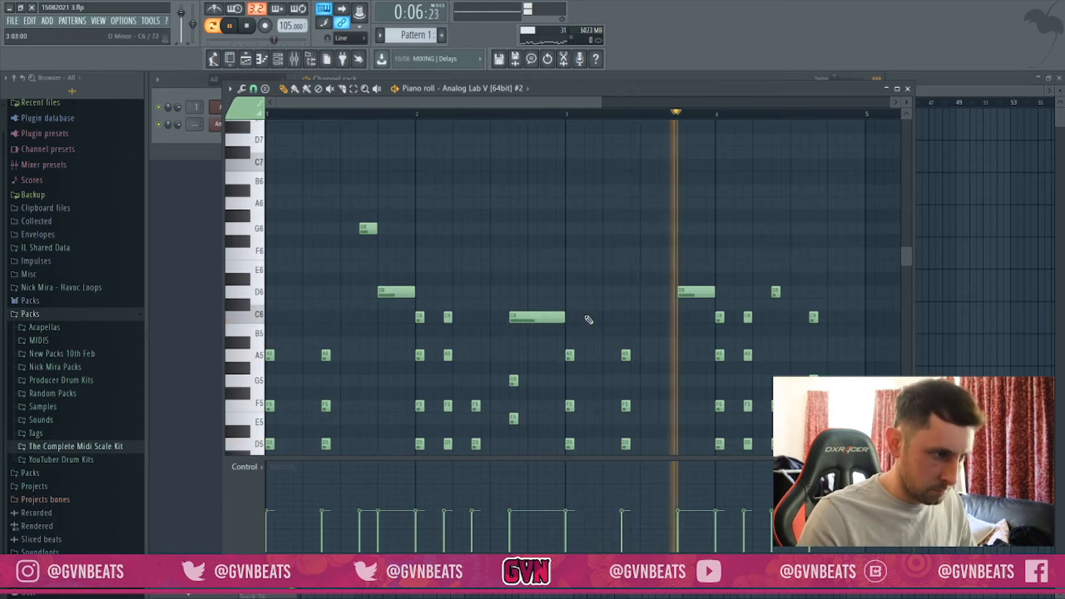
scroll(589, 320, "down", 2)
scroll(589, 320, "down", 4)
scroll(654, 341, "up", 4)
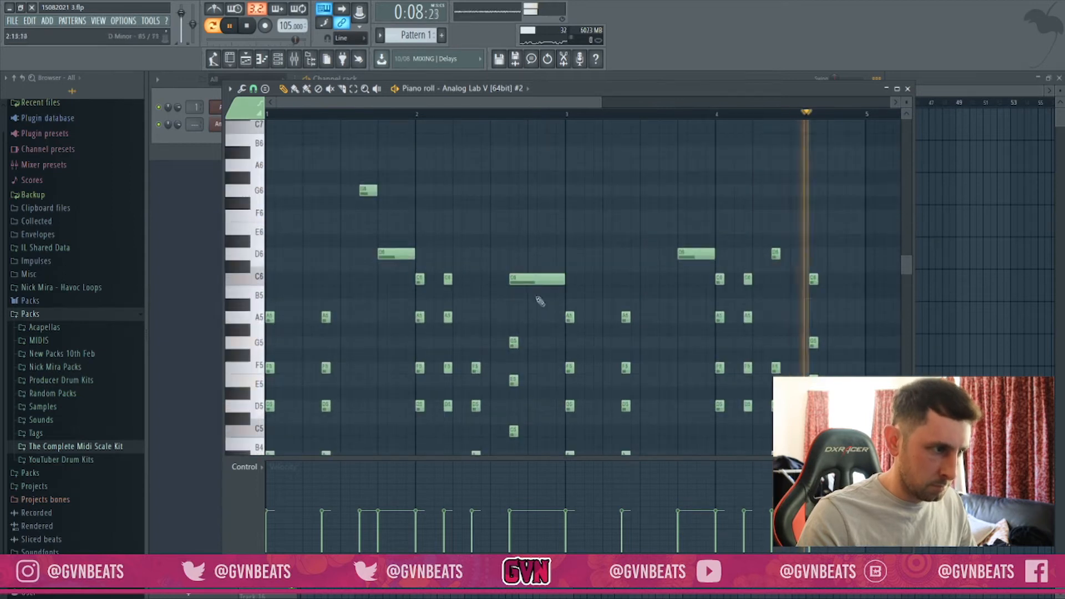
right_click(368, 190)
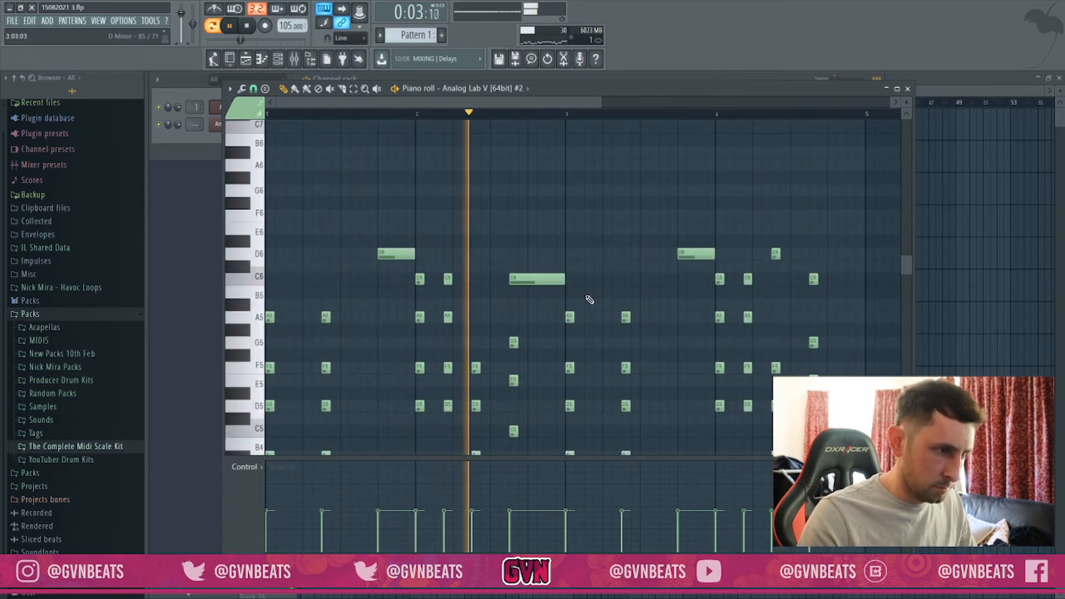
key("space")
key("Escape")
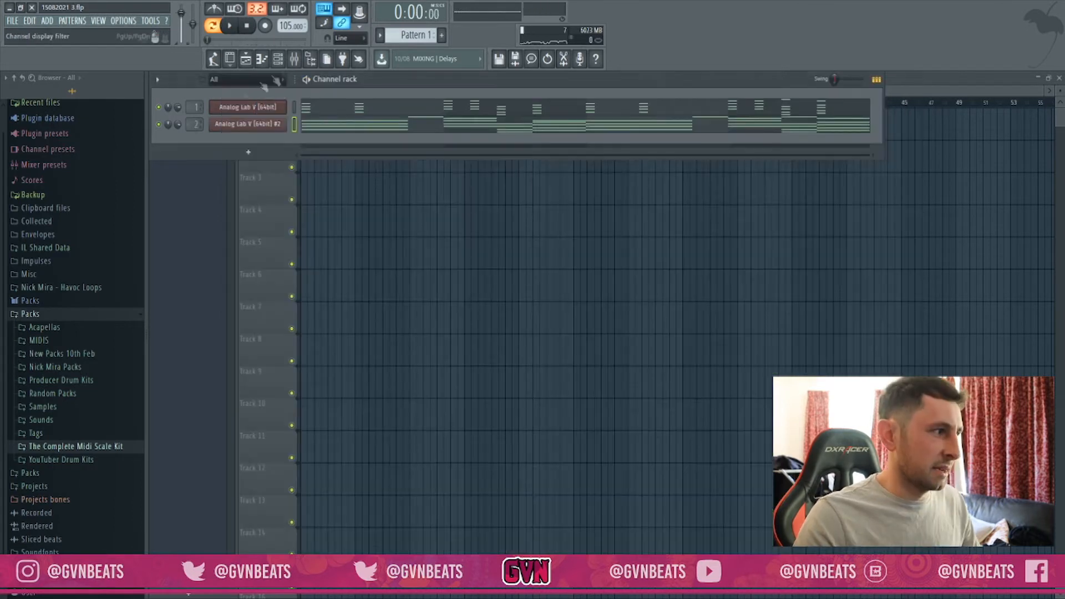
- Add ValhallaVintageVerb to mixer insert 2 for the bell and adjust its decay and mix
left_click(290, 59)
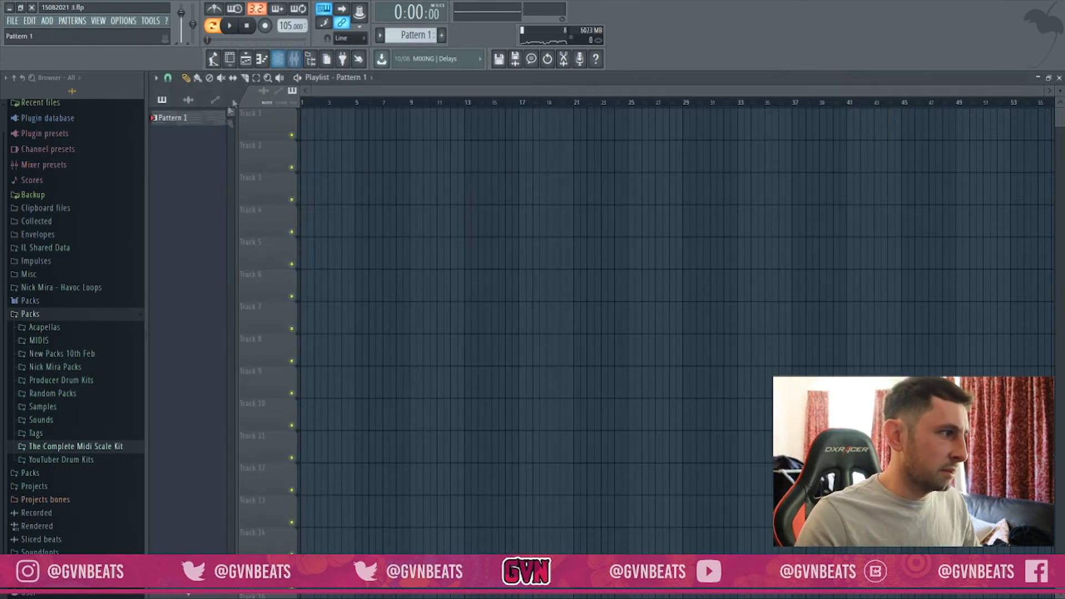
left_click(303, 60)
left_click(278, 58)
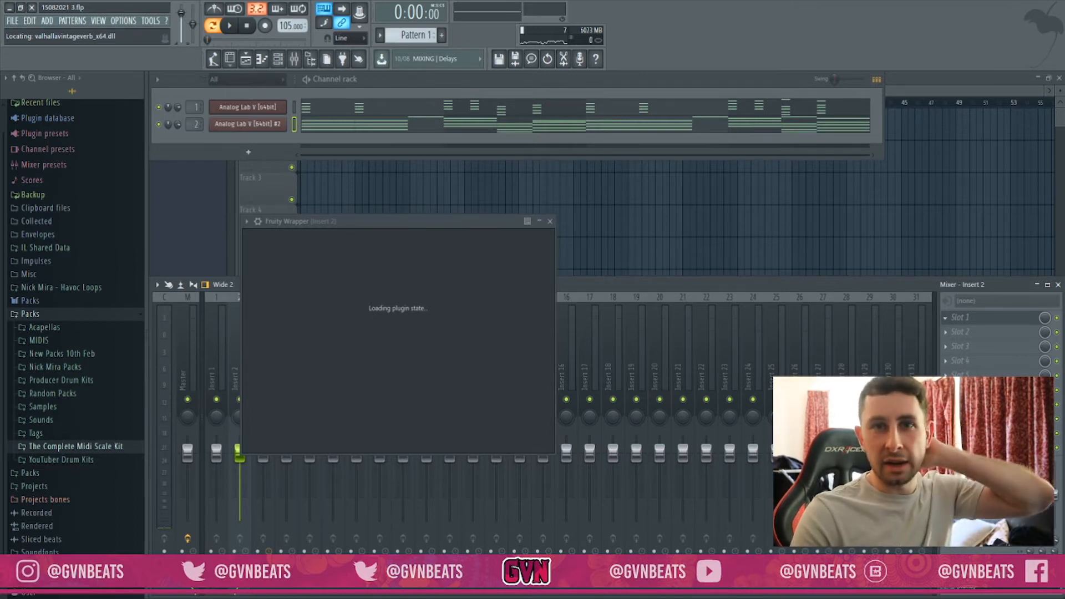
key("space")
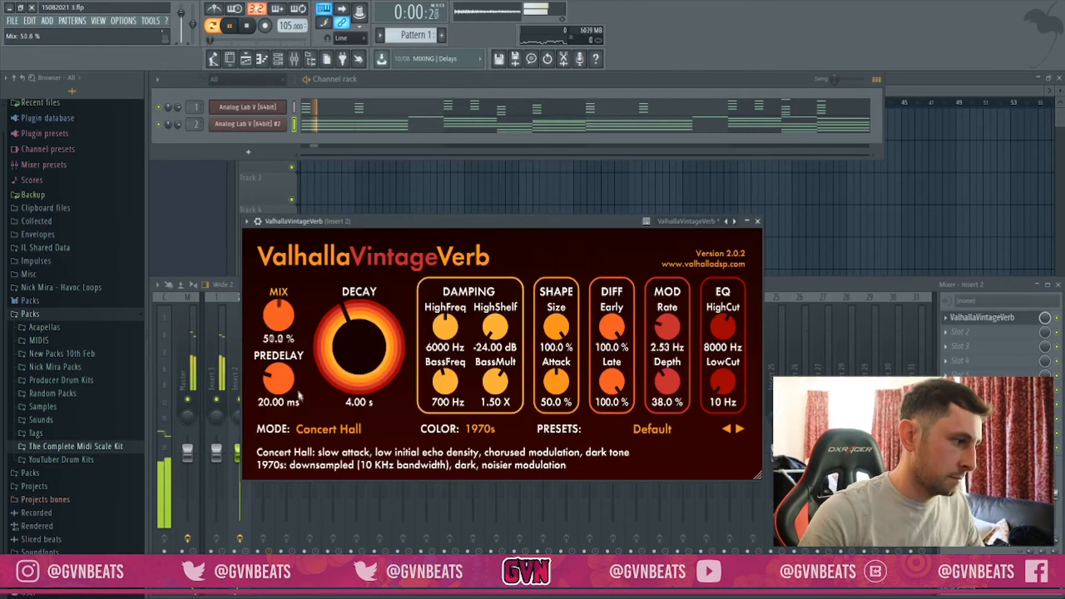
left_click_drag(339, 345, 339, 358)
left_click_drag(278, 315, 278, 315)
left_click(757, 220)
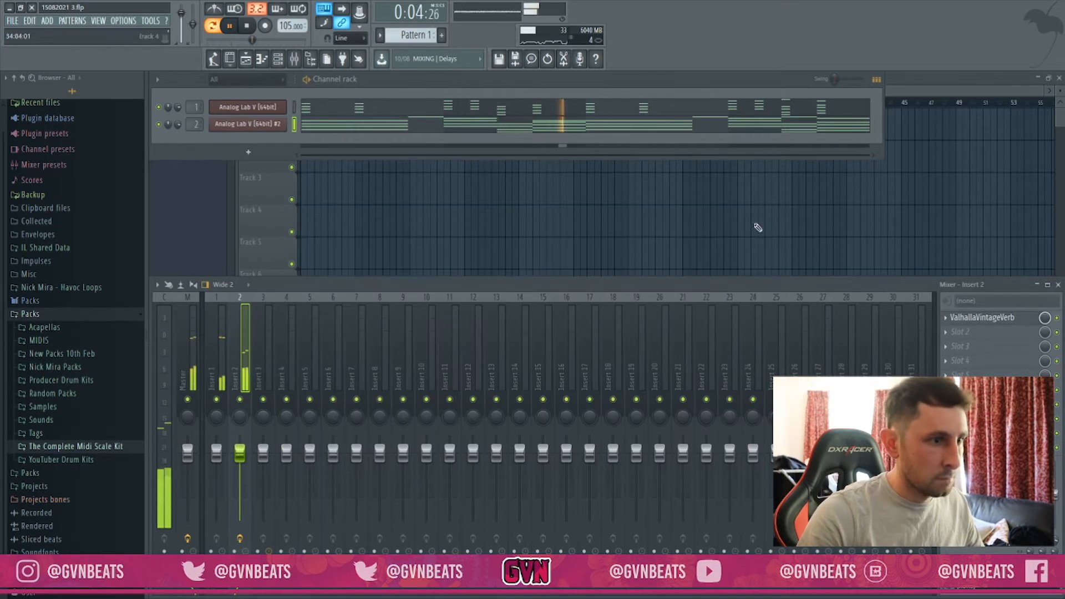
- Add Fruity Parametric EQ 2 after the reverb on insert 2 and cut the low frequencies with band 1
left_click(996, 334)
left_click(781, 330)
left_click_drag(306, 330, 344, 380)
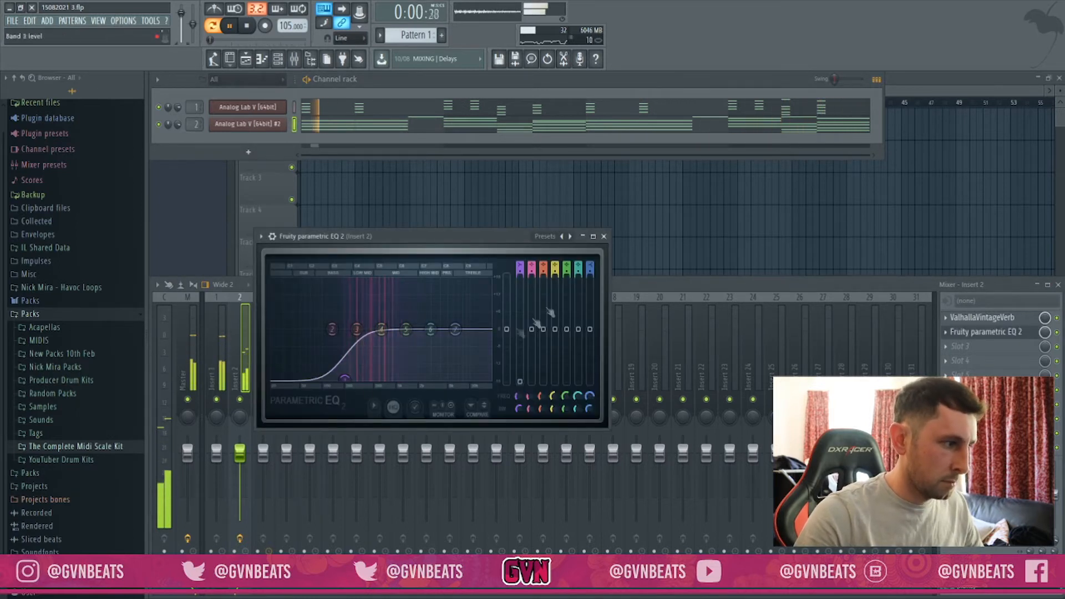
left_click(604, 237)
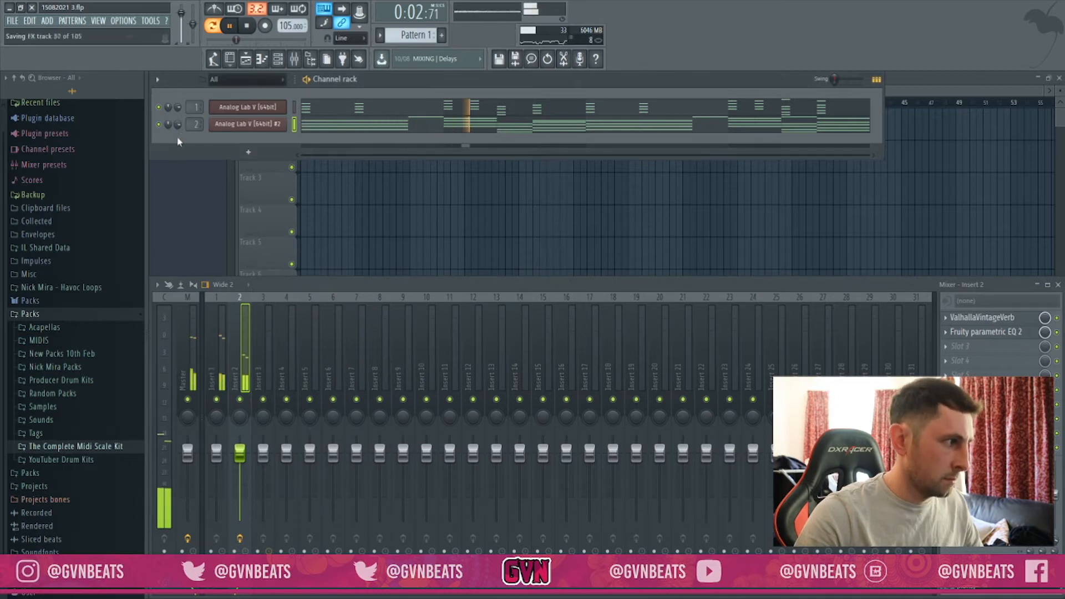
key("space")
- Add an Addictive Keys channel and open its piano roll above the existing chords
left_click(311, 108)
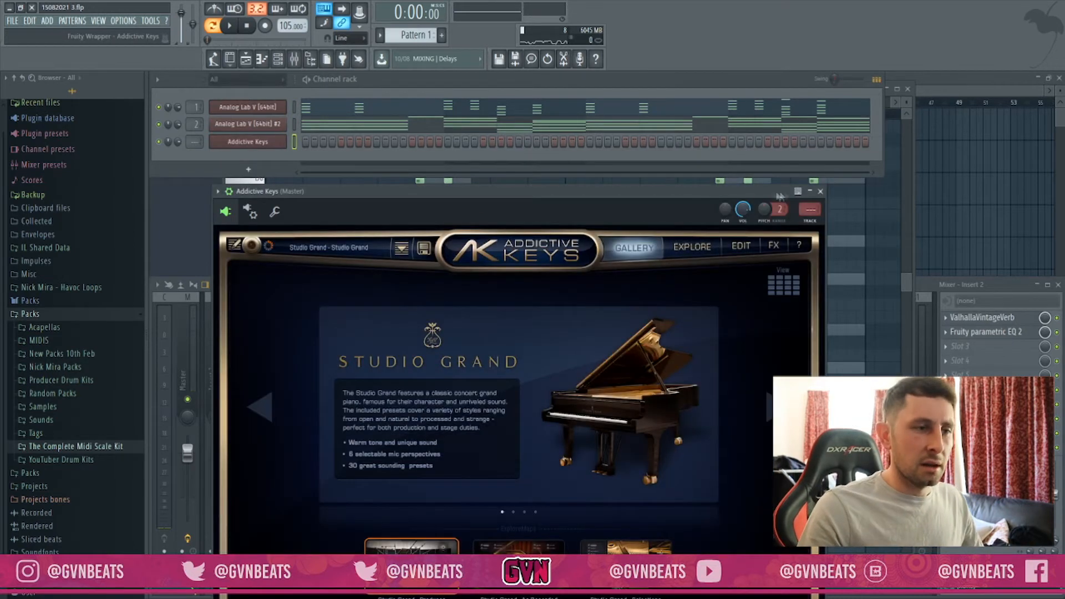
left_click(820, 192)
key("F7")
scroll(446, 239, "up", 4)
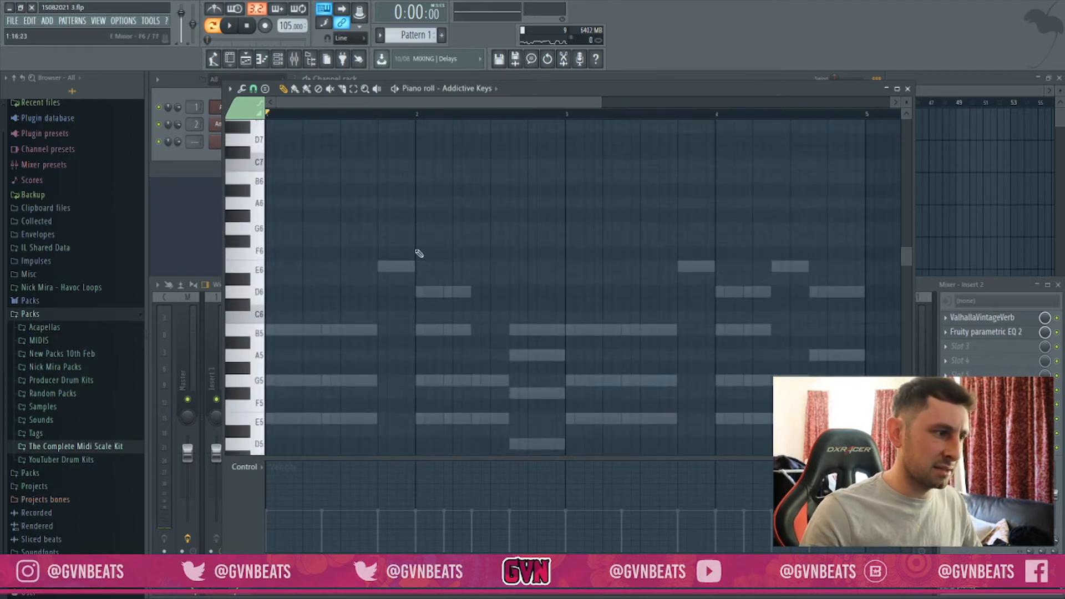
- Trim the B6 melody note to the end of bar 2 and copy the two-bar melody into bars 3 and 4
key("space")
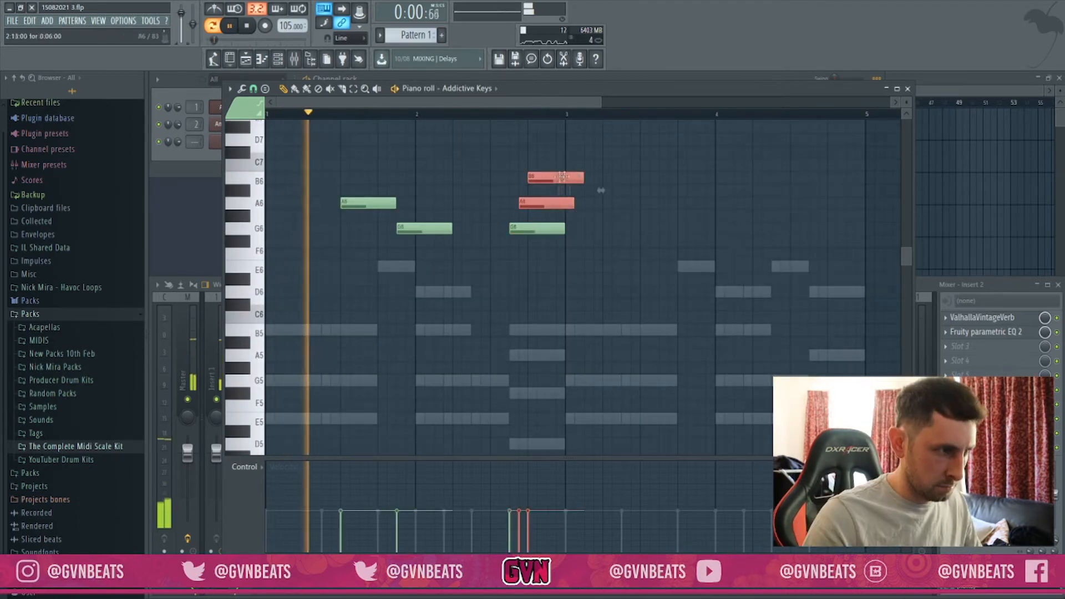
left_click_drag(595, 188, 565, 177)
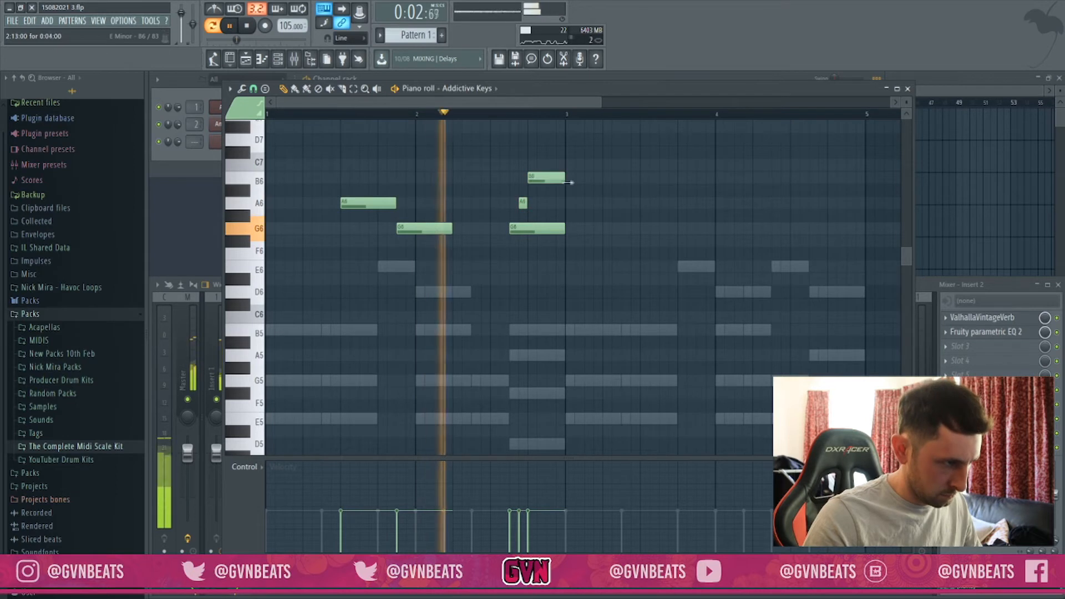
left_click_drag(586, 272, 389, 133)
left_click_drag(386, 200, 695, 199)
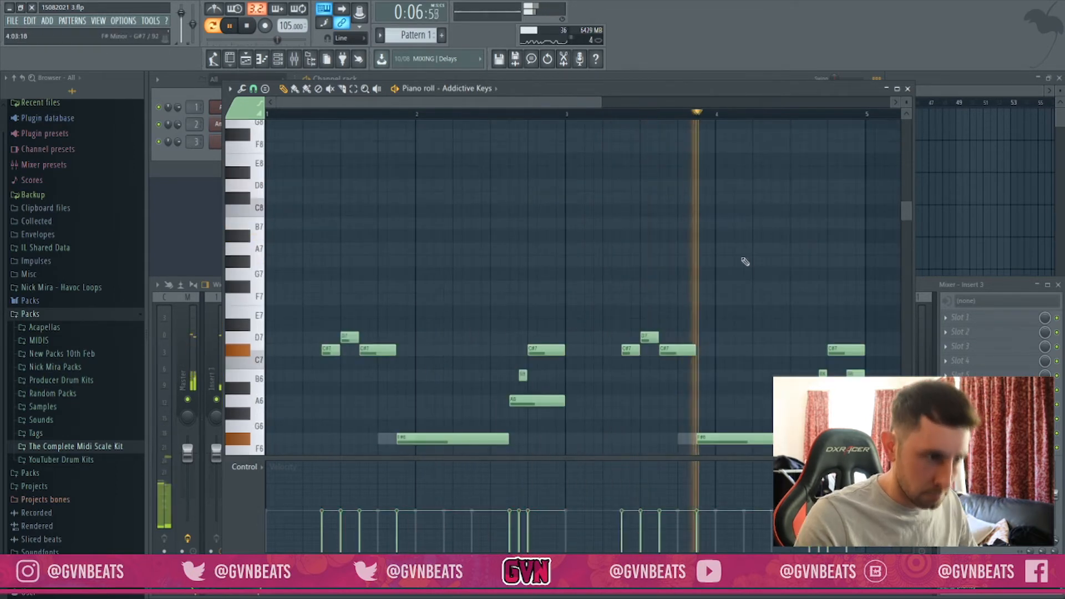
- Add a descending A7, G#7, F#7 run in bar 4 and vary the velocities of the melody notes
left_click(759, 248)
left_click(778, 261)
left_click(806, 286)
key("space")
left_click_drag(809, 288, 800, 287)
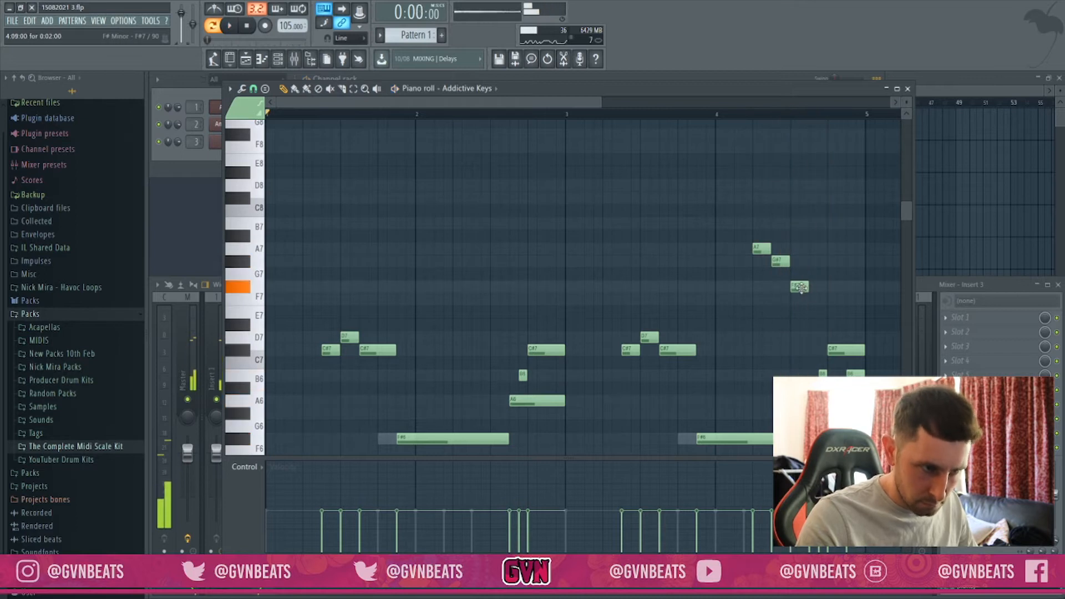
left_click(815, 299)
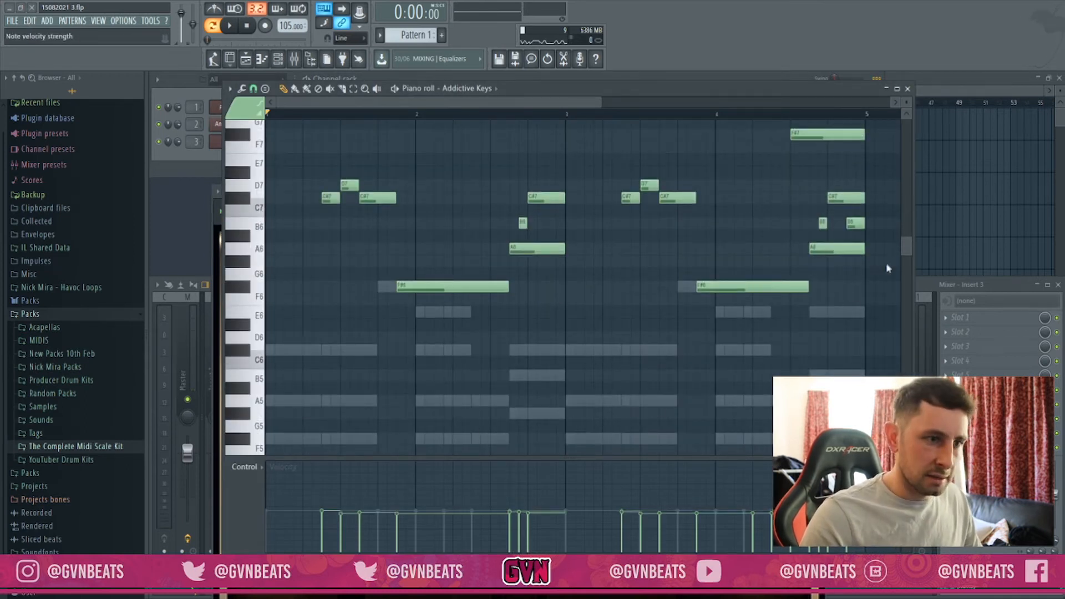
left_click_drag(883, 258, 883, 289)
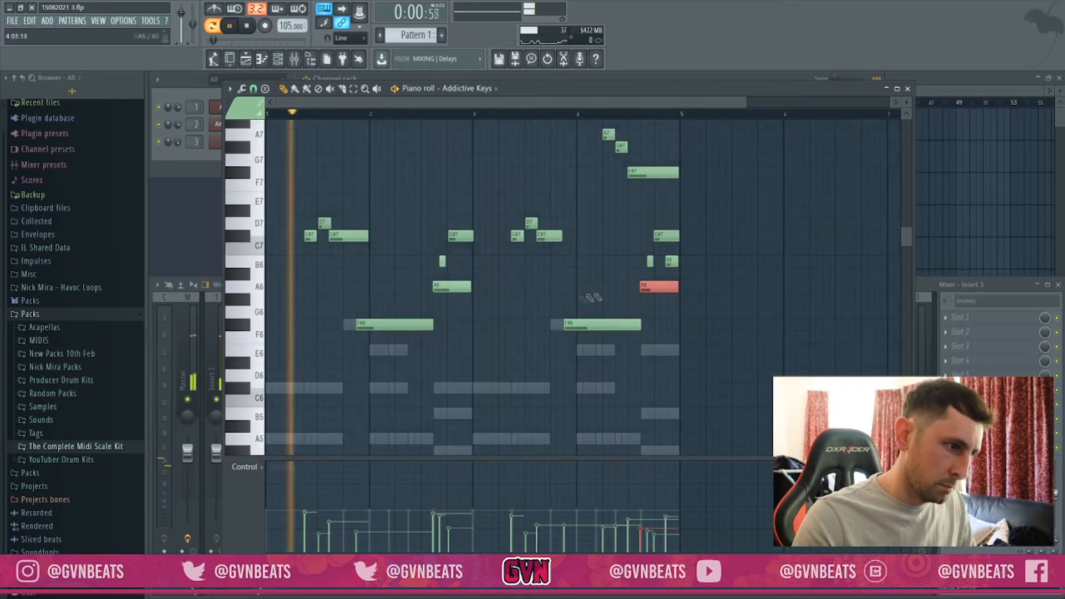
- Shorten the A6 melody notes in bars 2 and 4 to short notes leading into the B6 notes
left_click(469, 287, "shift")
left_click_drag(471, 287, 447, 290)
left_click(448, 325, "ctrl")
key("space")
key("space")
- Move the long F#6 notes in bars 1 and 3 slightly earlier and shorten the C#7 note ending bar 3
left_click_drag(395, 326, 383, 326)
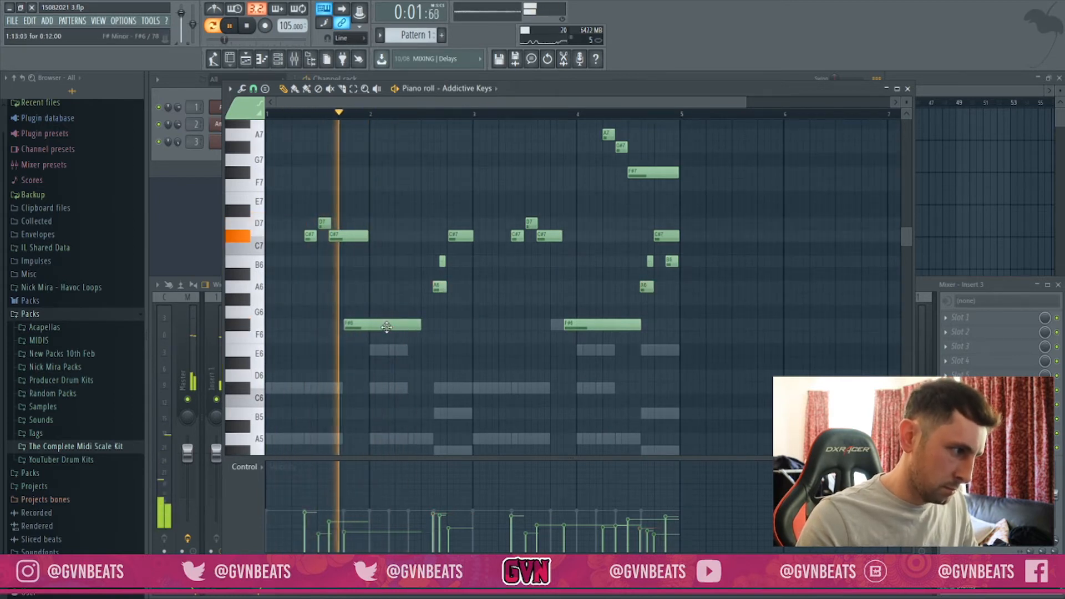
key("space")
key("space")
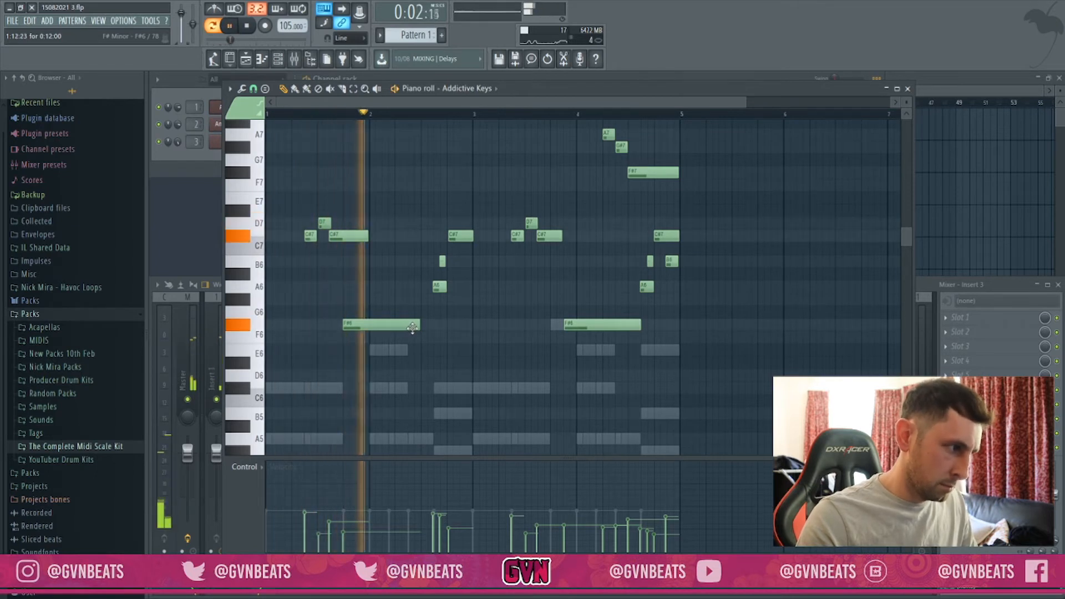
left_click_drag(594, 337, 582, 337)
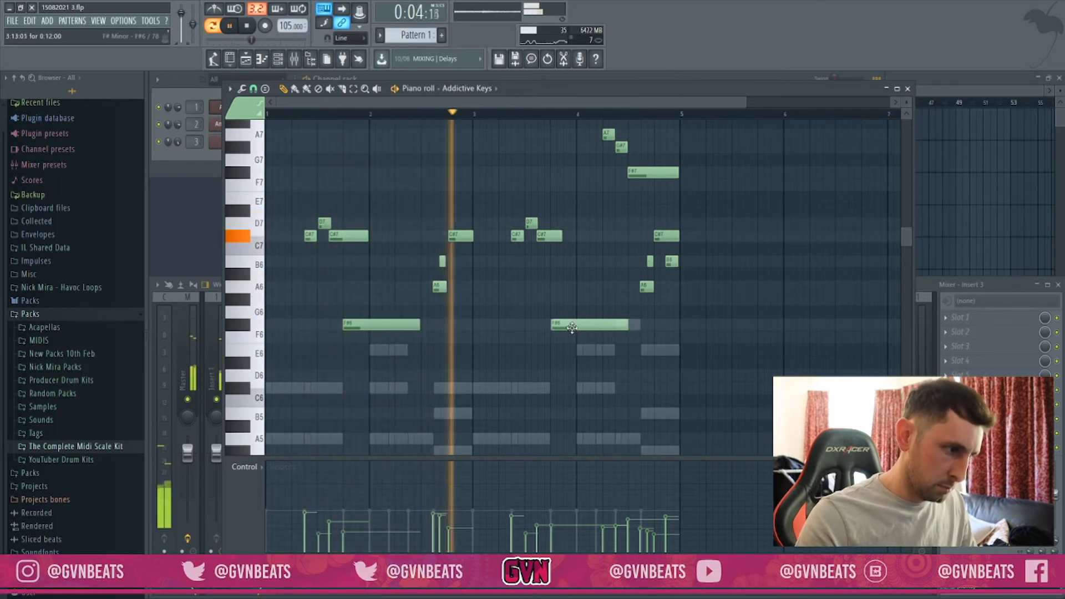
left_click_drag(562, 237, 549, 237)
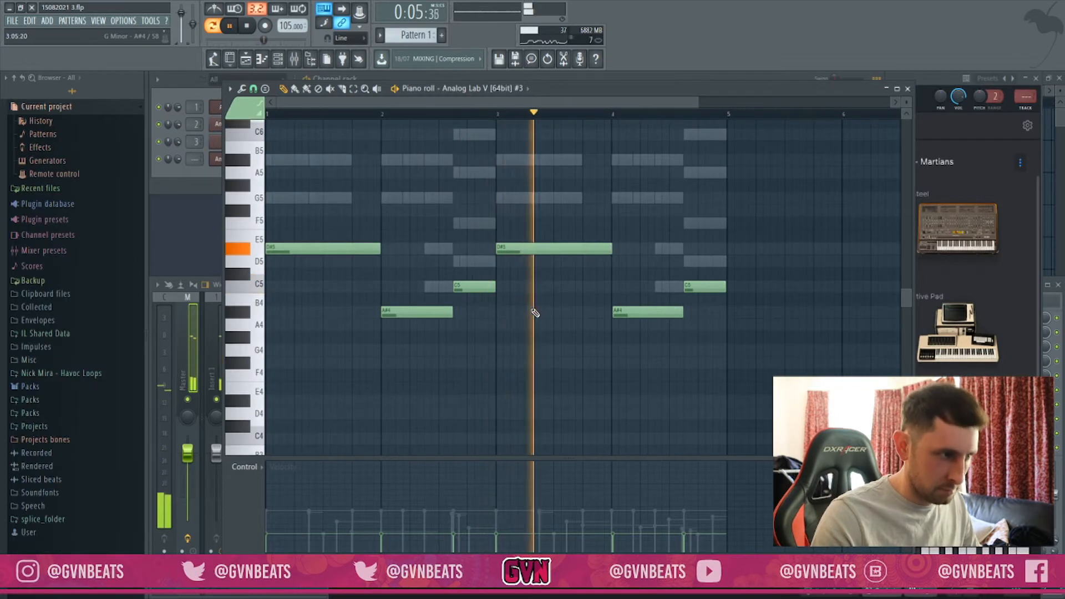
- Close the piano roll of the third Analog Lab V channel
left_click(907, 89)
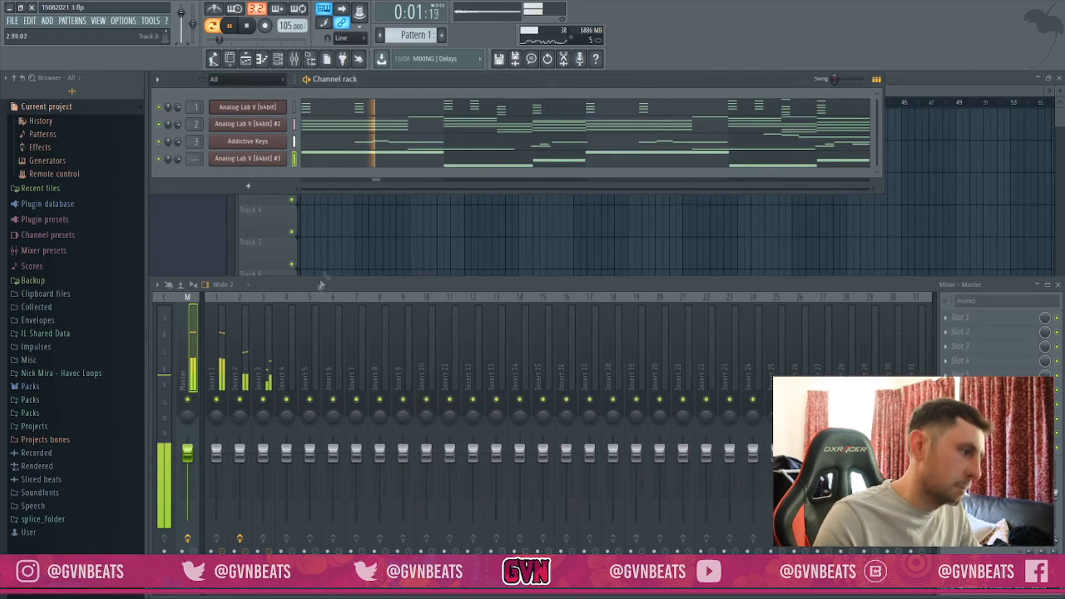
- Load the [PB] HH [ Tick ] and [PB] Clap [ Psalm 51 ] samples and fill four bars of hi-hat with repeated C5 notes
key("space")
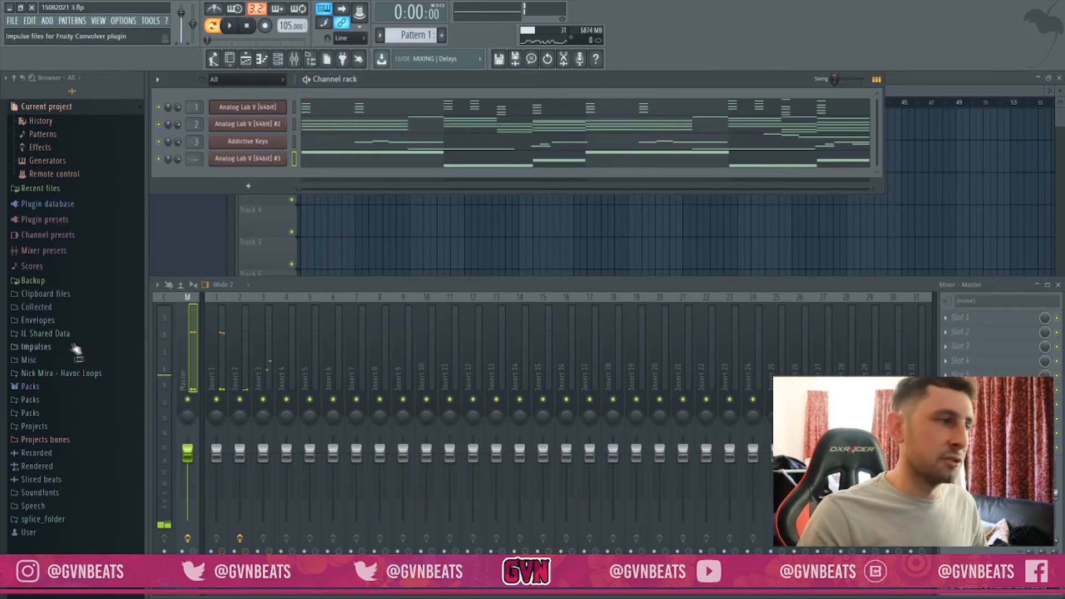
left_click_drag(72, 429, 266, 178)
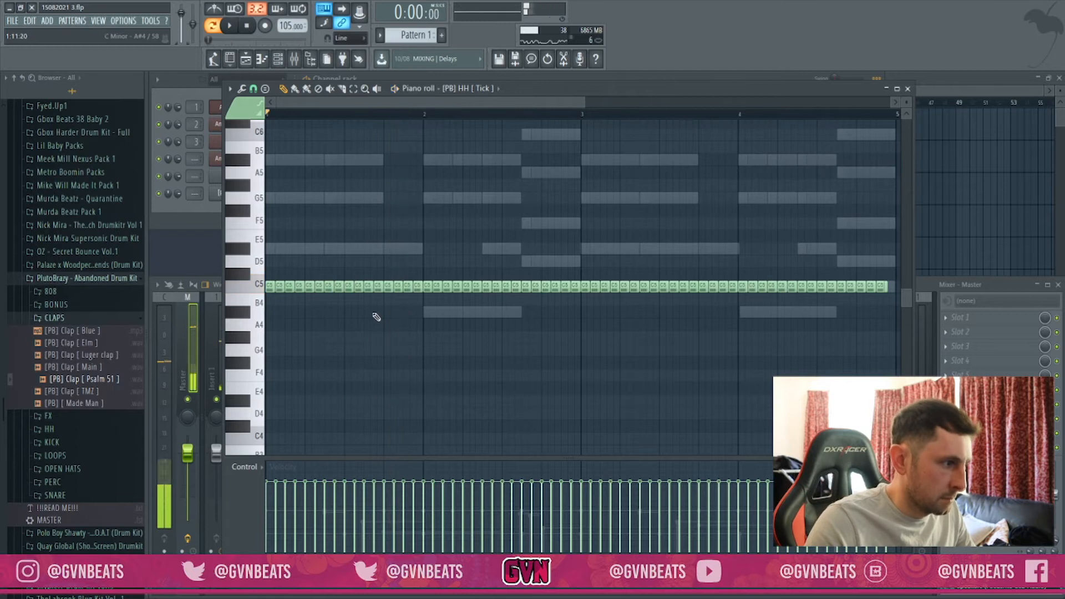
- Add hi-hat rolls in bars 1 and 2, give the bar 1 roll a falling velocity, and repeat both in bars 3 and 4
key("space")
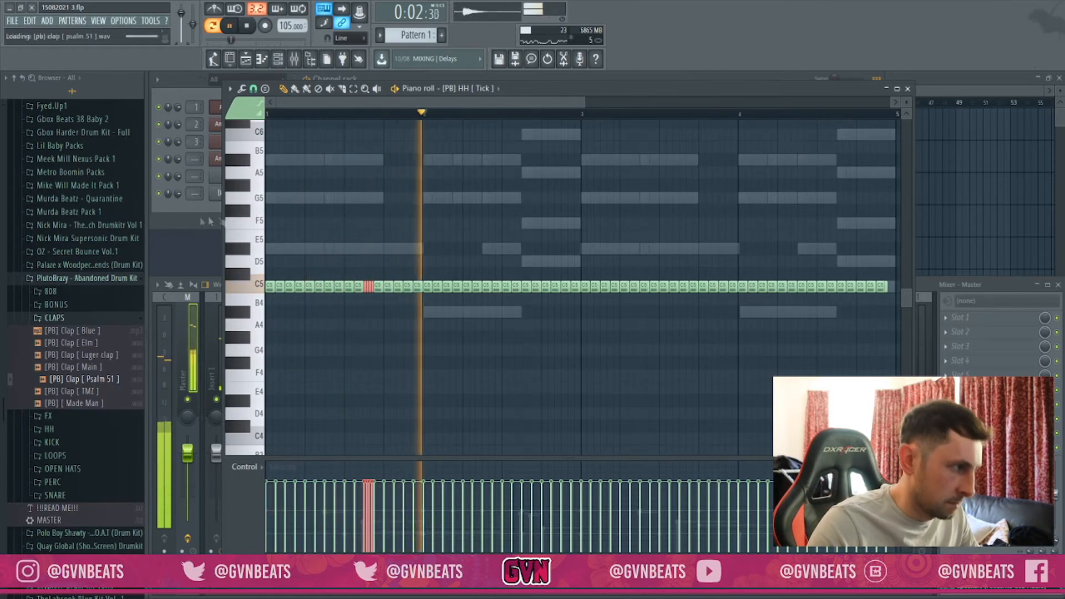
left_click_drag(364, 494, 373, 522)
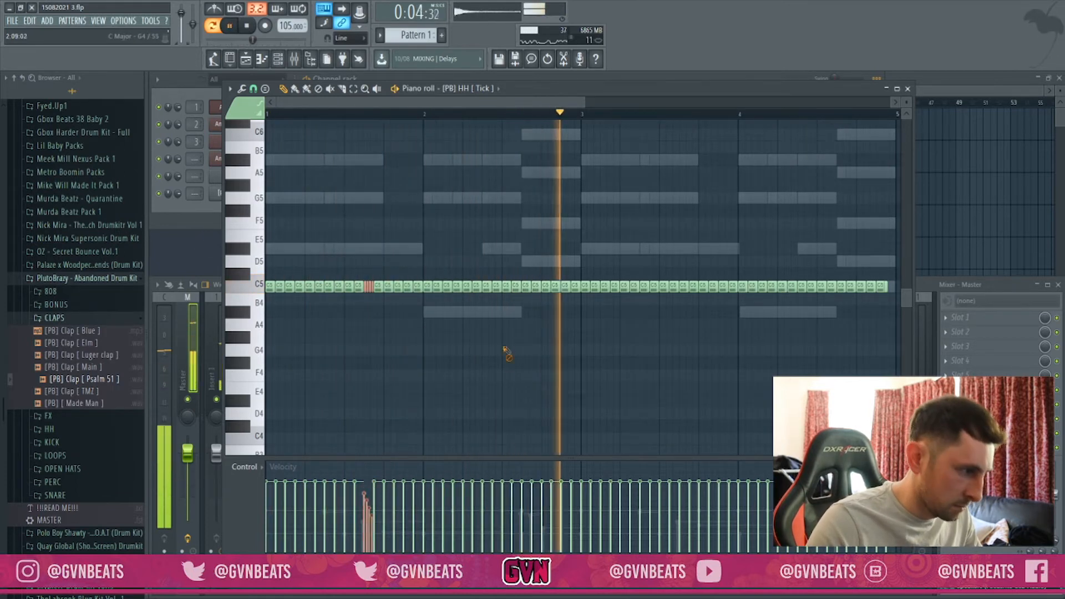
key("space")
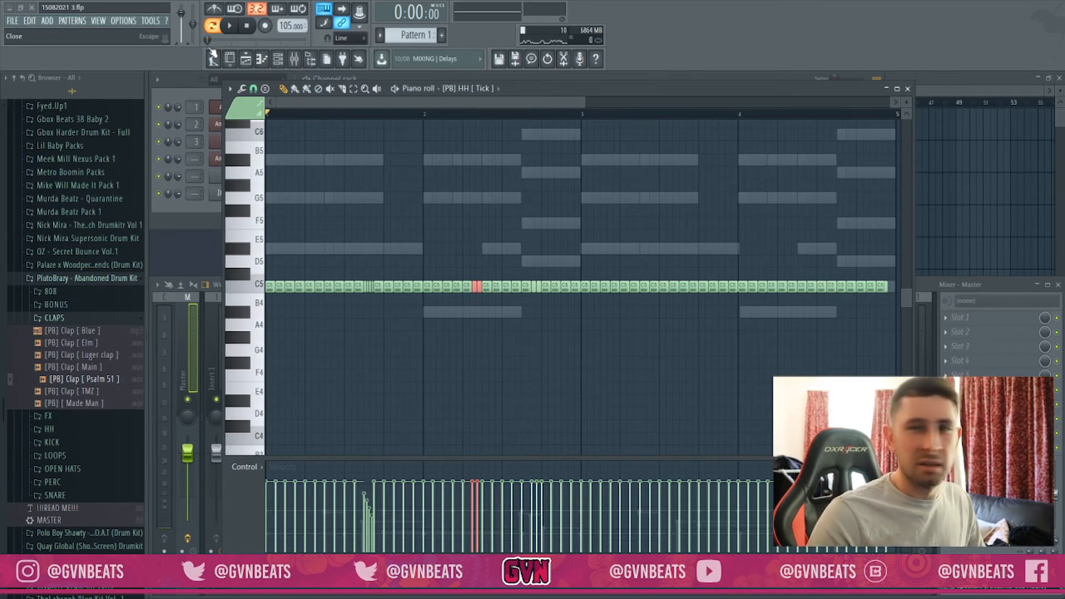
scroll(472, 238, "down", 1, "ctrl")
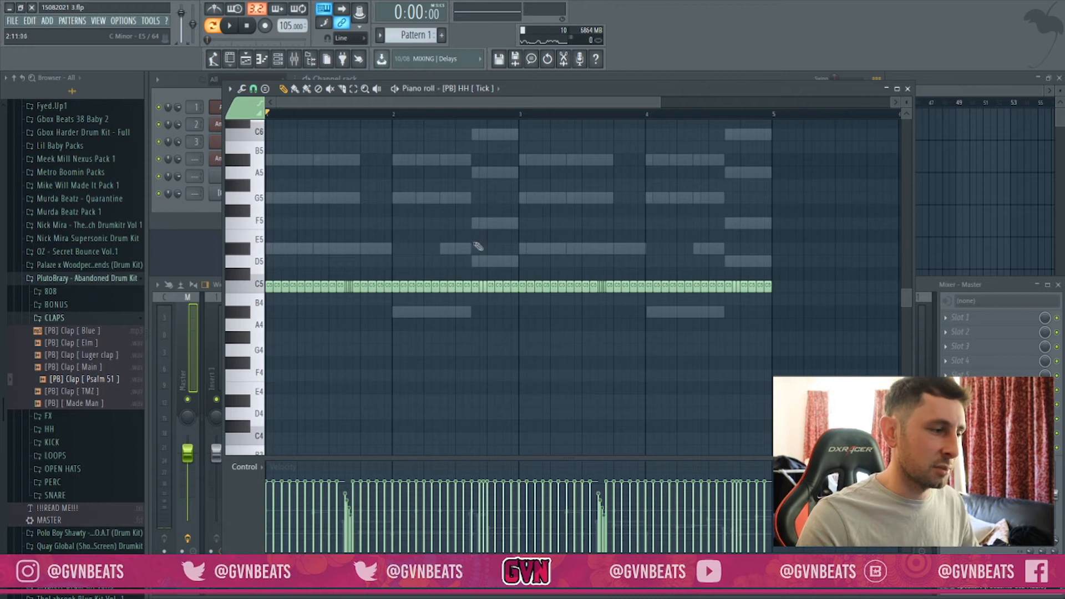
- Add a very short A#4 hi-hat note near the end of bars 2 and 4 and close the piano roll
key("space")
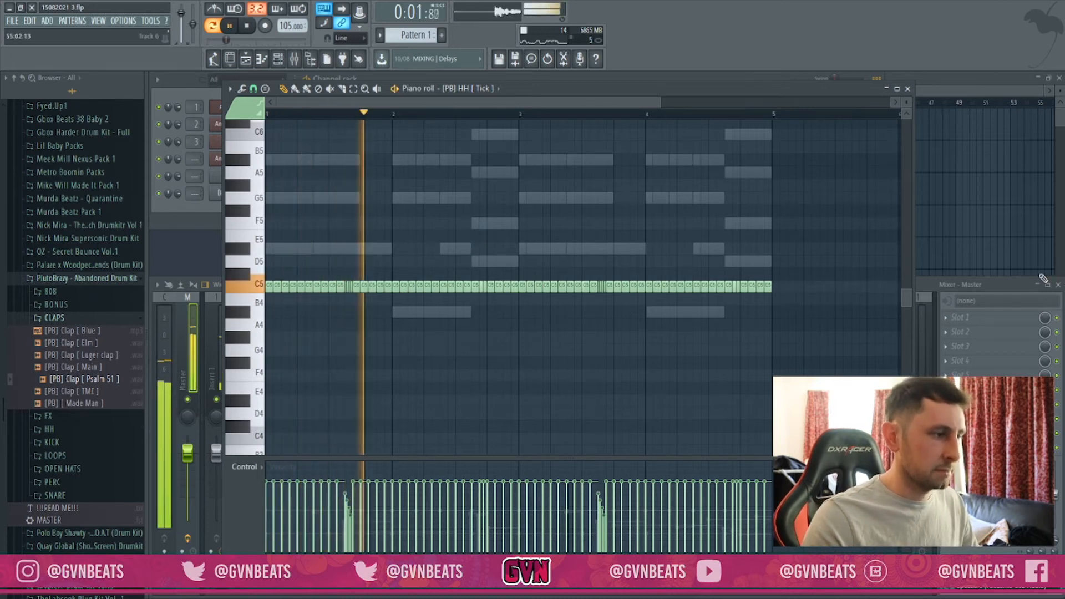
left_click(506, 312)
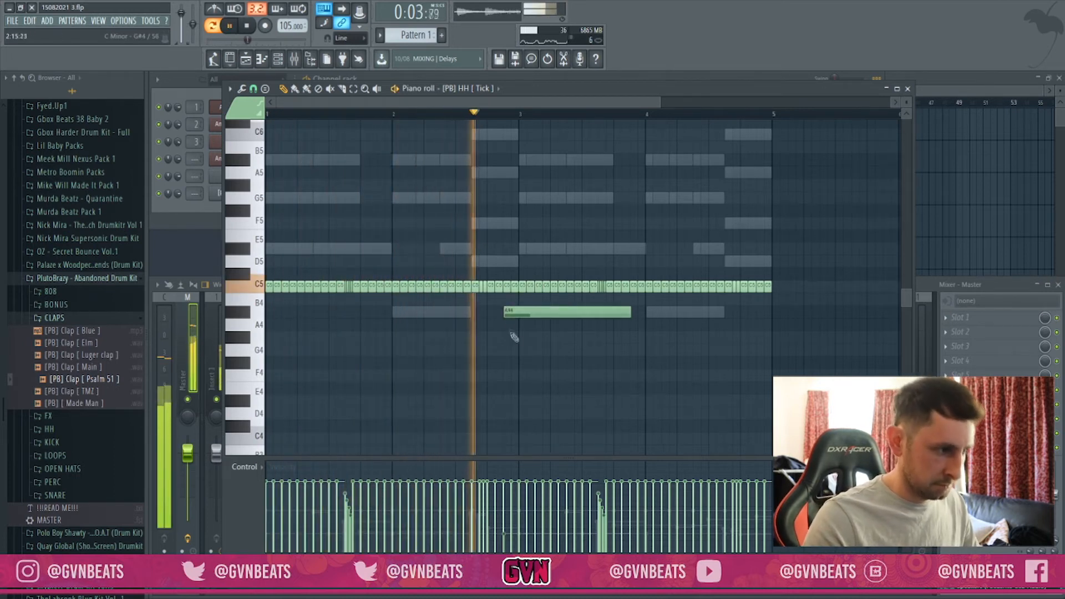
right_click(504, 312)
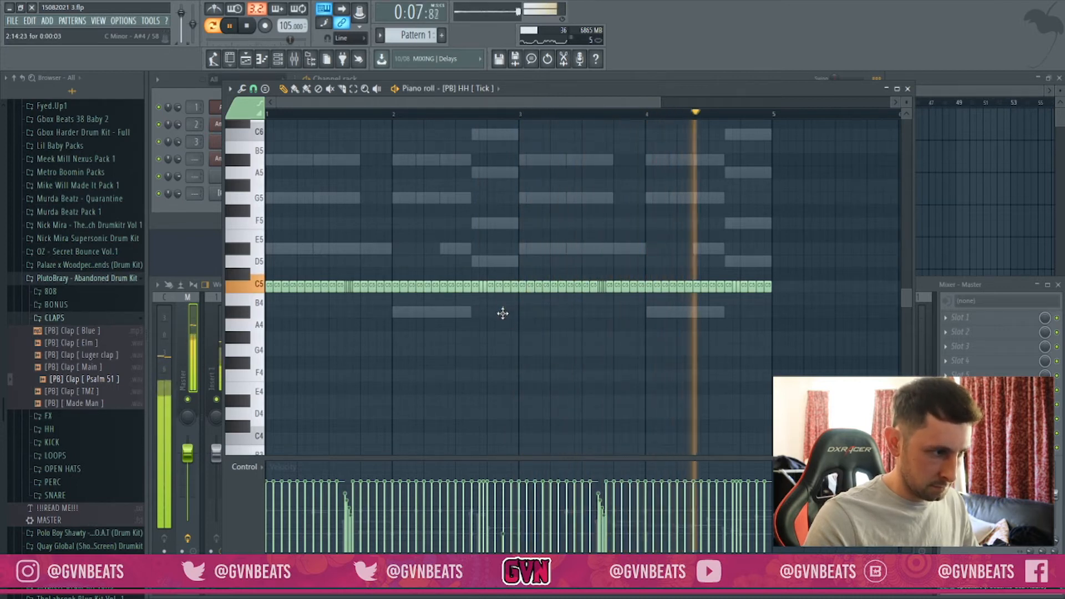
left_click_drag(762, 324, 757, 310)
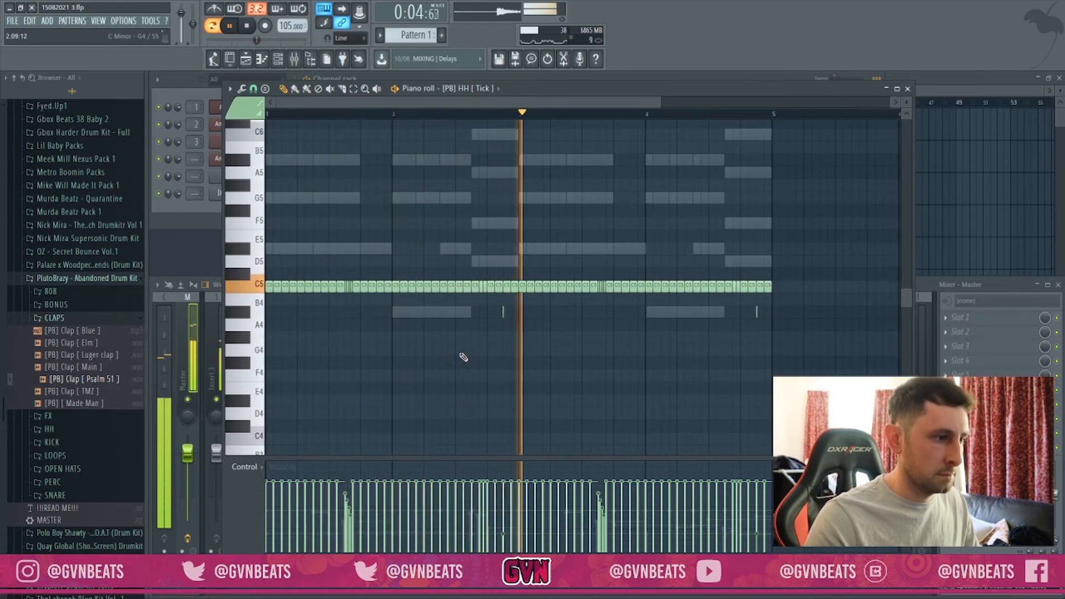
key("F7")
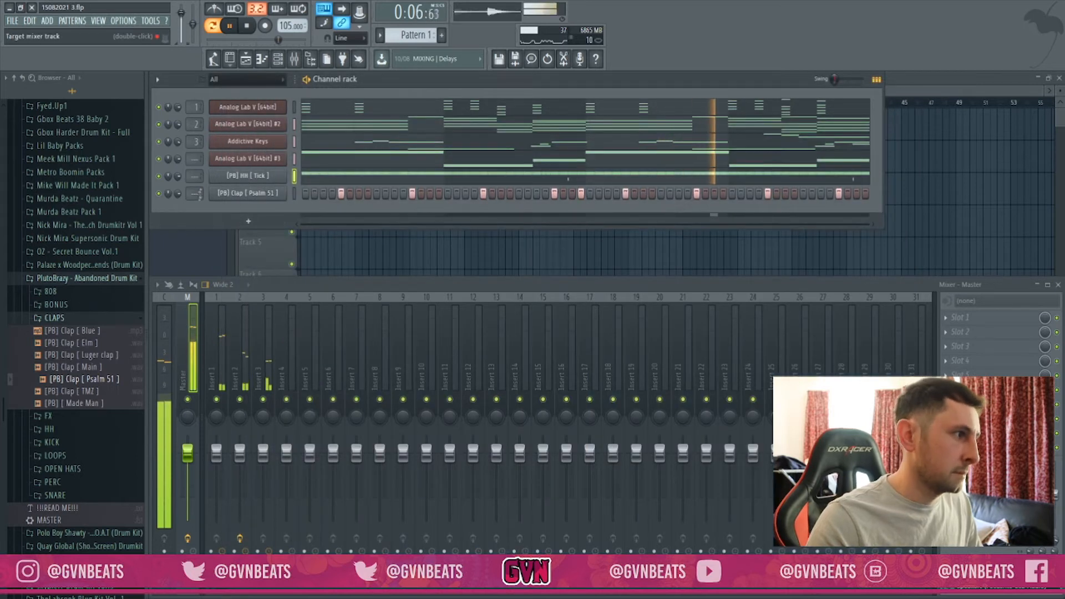
- Find the [PB] Snare [ Z ] sample in the drum kit's SNARE folder and load it as a channel
left_click(74, 321)
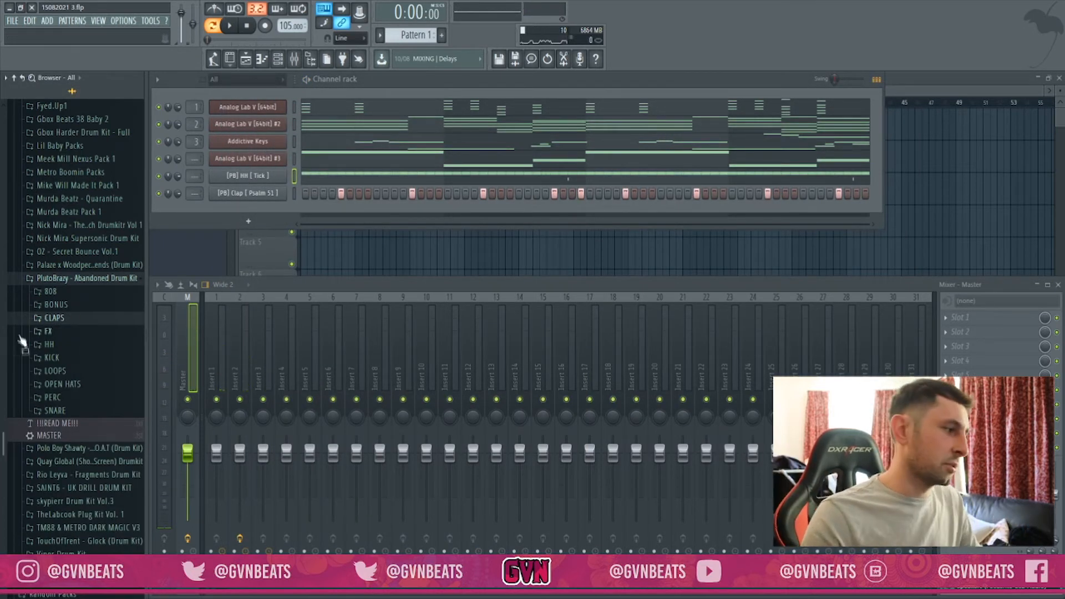
left_click(53, 358)
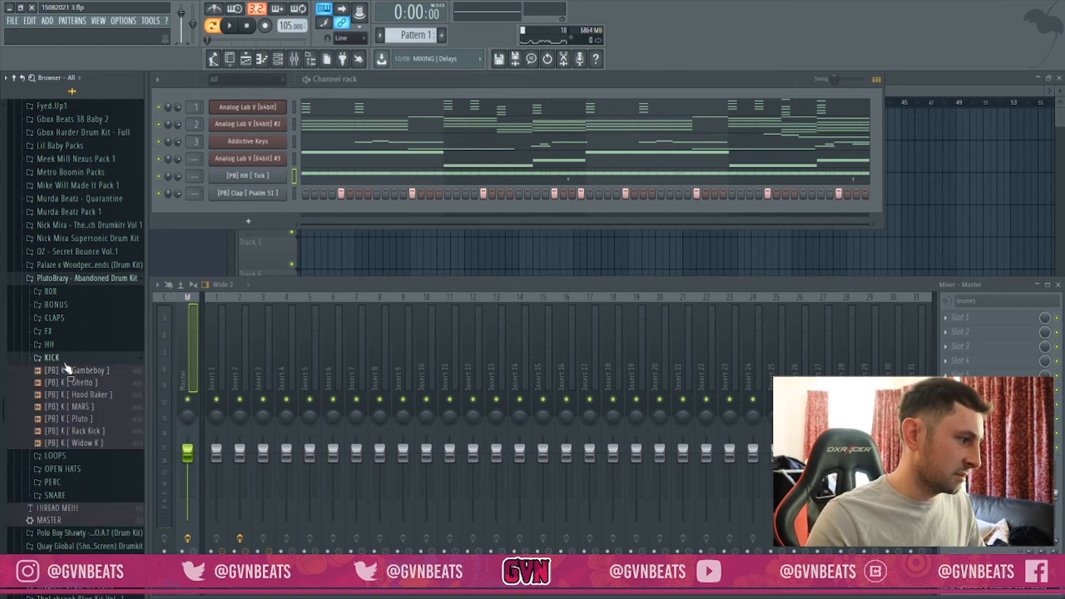
left_click(58, 360)
left_click(56, 411)
left_click(83, 484)
left_click(94, 544)
- Place snare hits on steps 8 and 10 of bars 1 and 3, step 10 of bar 2, and steps 10 and 14 of bar 4
left_click_drag(307, 244, 370, 211)
key("space")
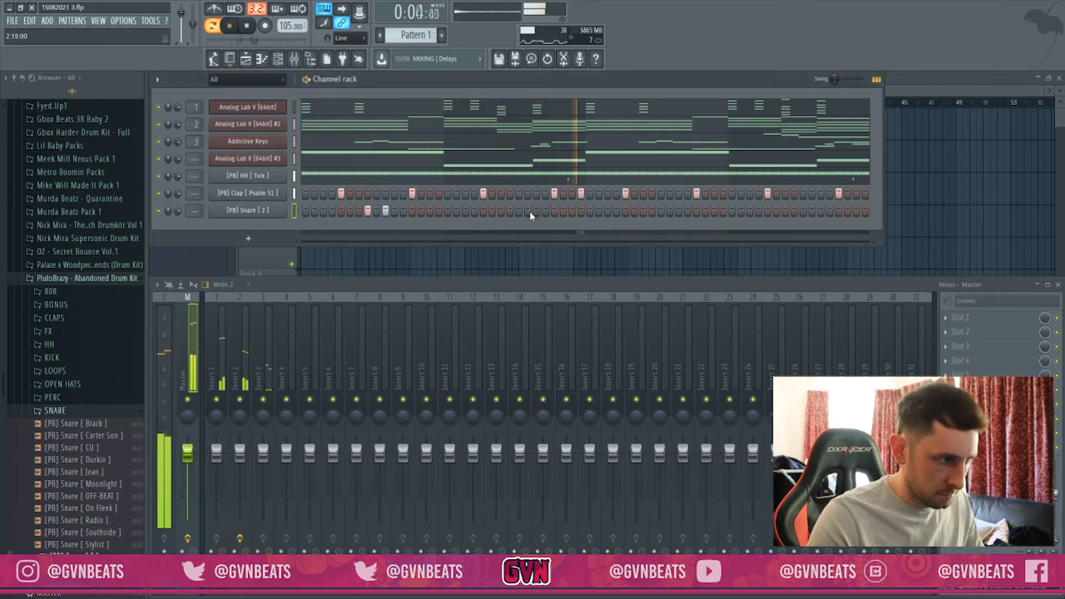
left_click(651, 210)
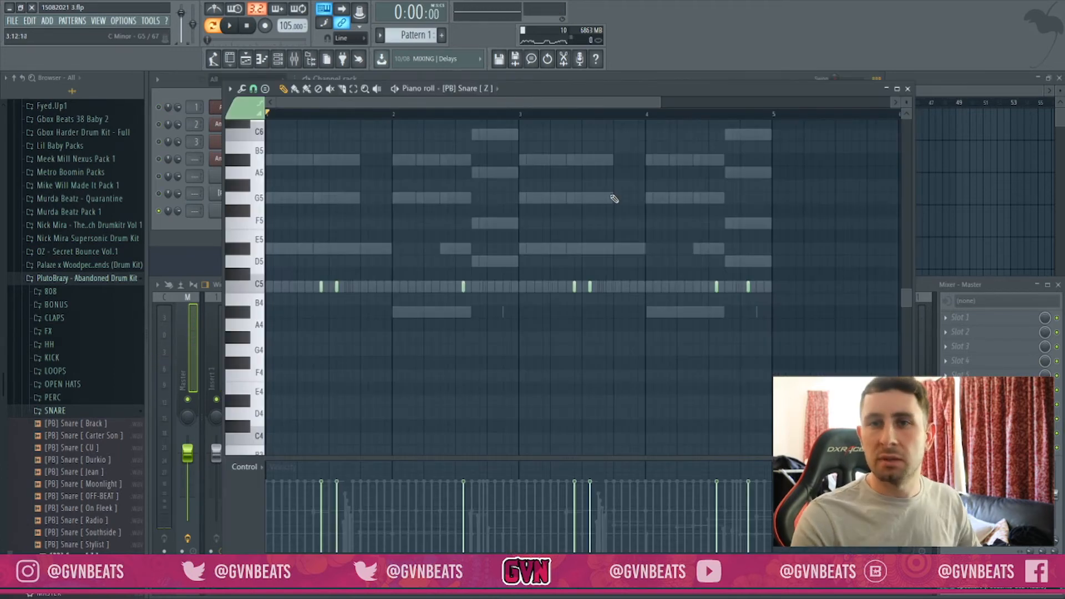
key("space")
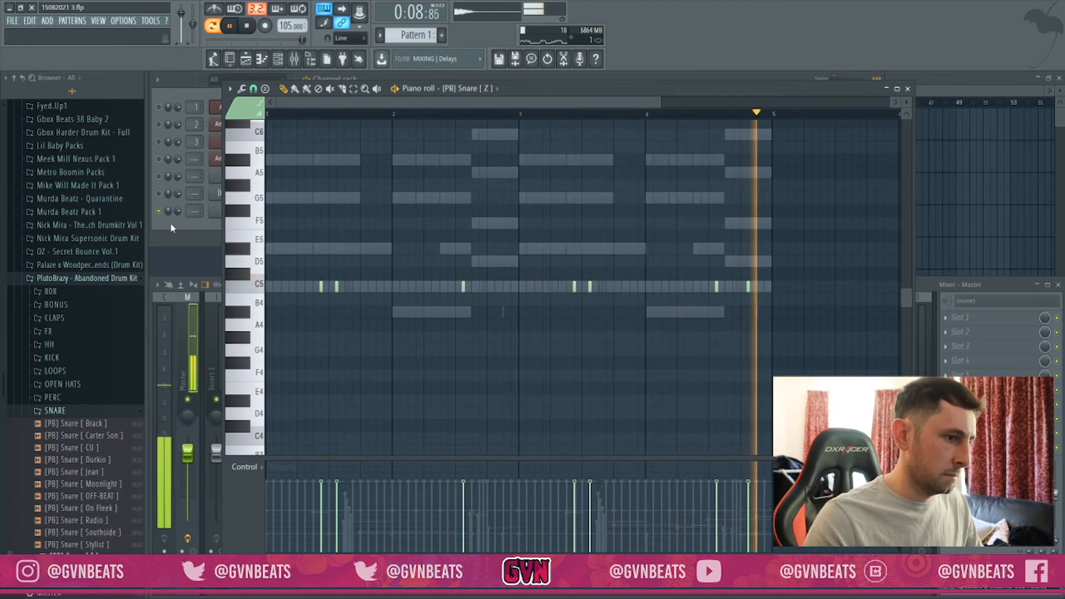
- Load [PB] K [ Gambeboy ] and place kicks on step 1 of bars 1 and 3, steps 4 and 7 of bars 2 and 4, and step 12 of bar 4
left_click(57, 358)
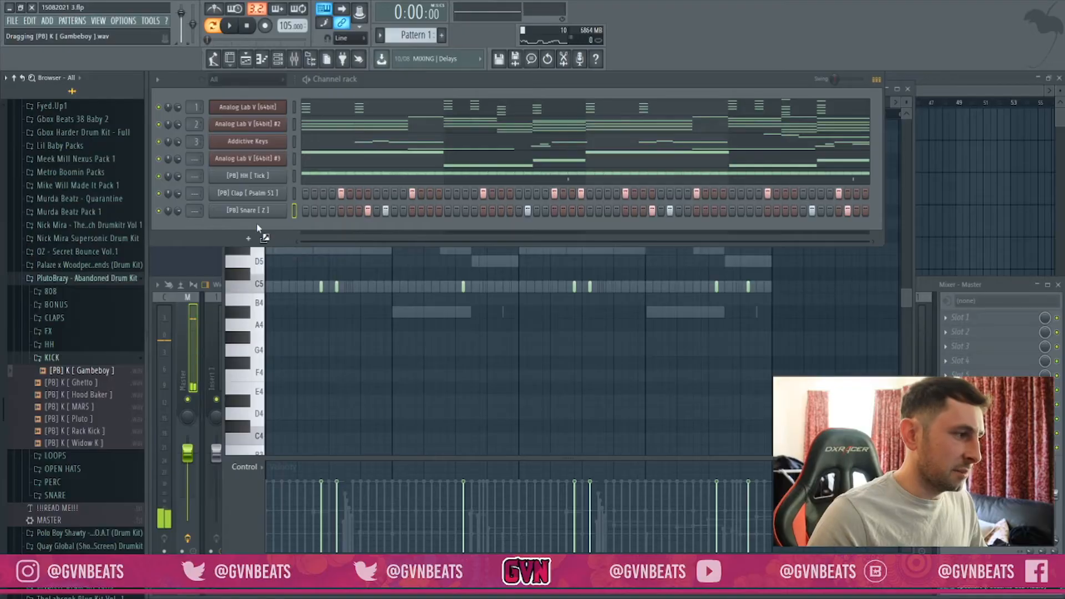
left_click_drag(67, 375, 256, 222)
key("space")
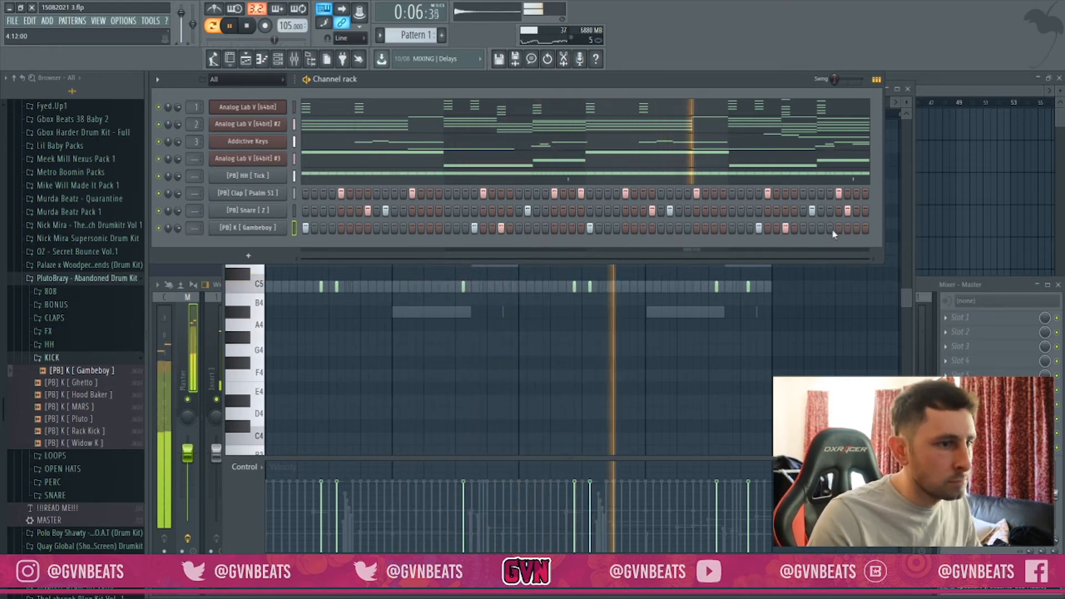
left_click(858, 228)
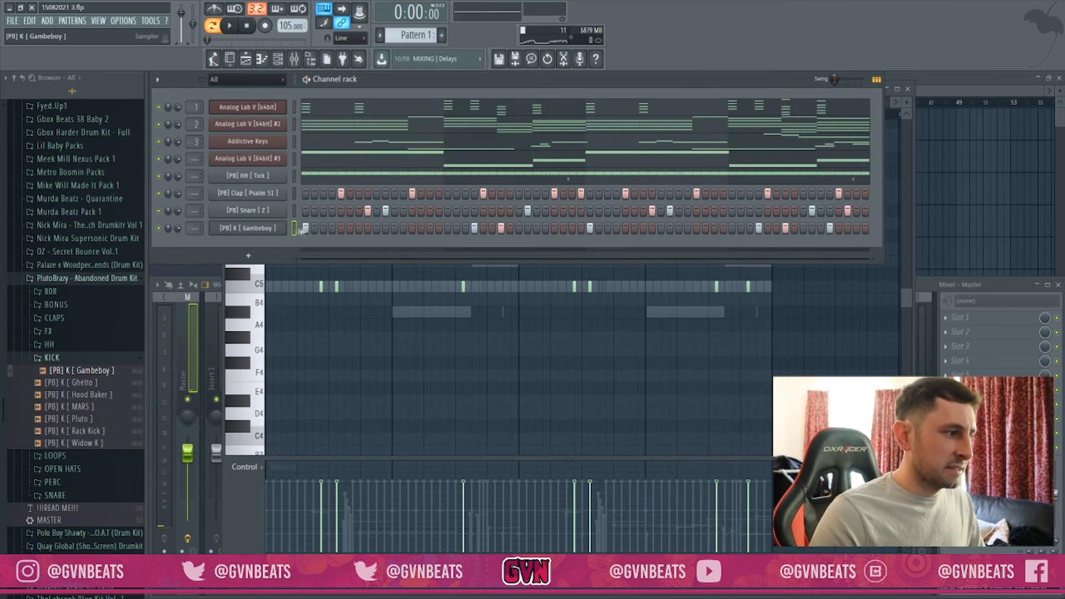
key("F7")
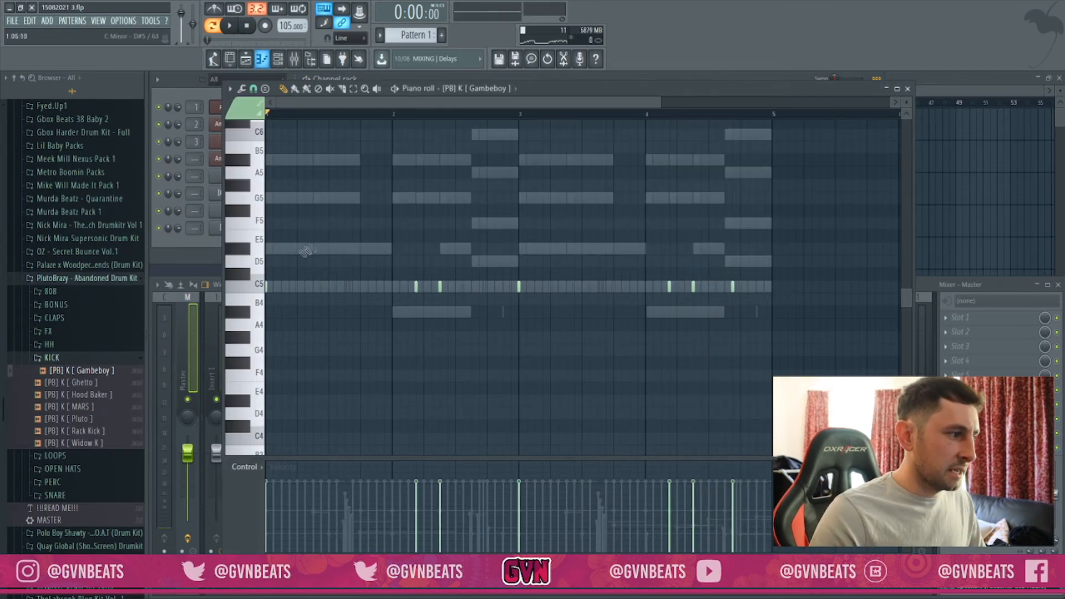
left_click(167, 239)
left_click(465, 320)
key("space")
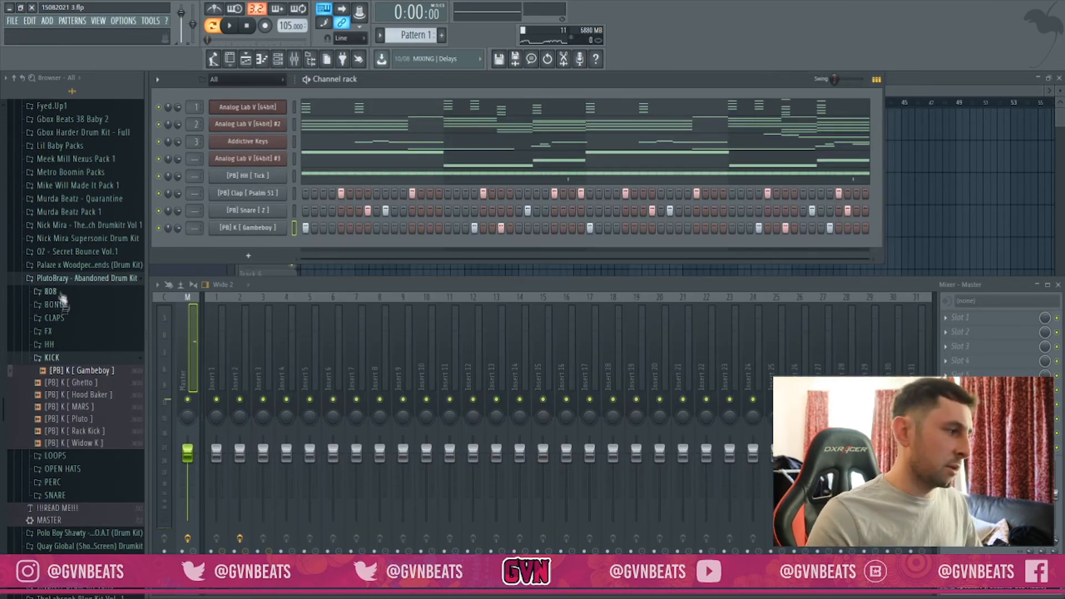
- Load the pbs - my dawg [ 808 ] sample, lay out its bass notes and add a second G5 note in bar 2
left_click(56, 292)
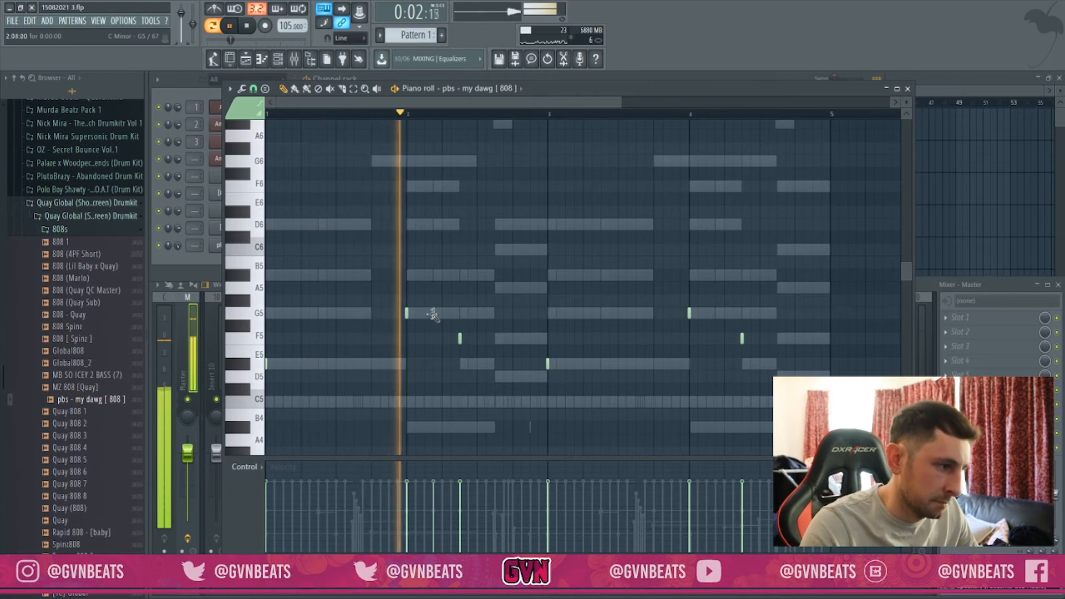
left_click(433, 313)
key("space")
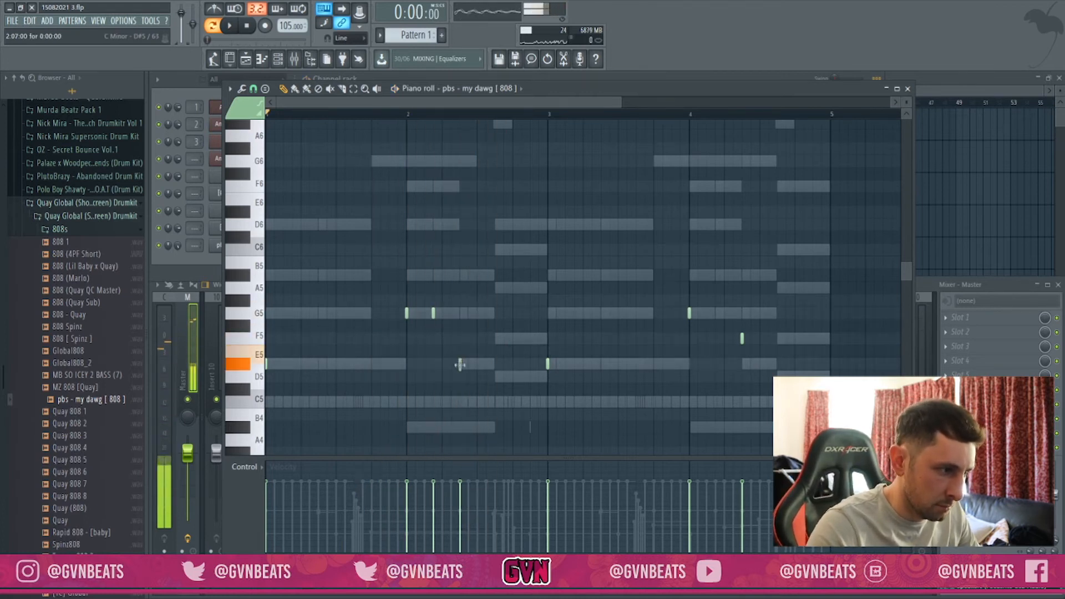
- Lower the third 808 note of bar 2 to C5 and add another C5 note on step 11 of that bar
key("space")
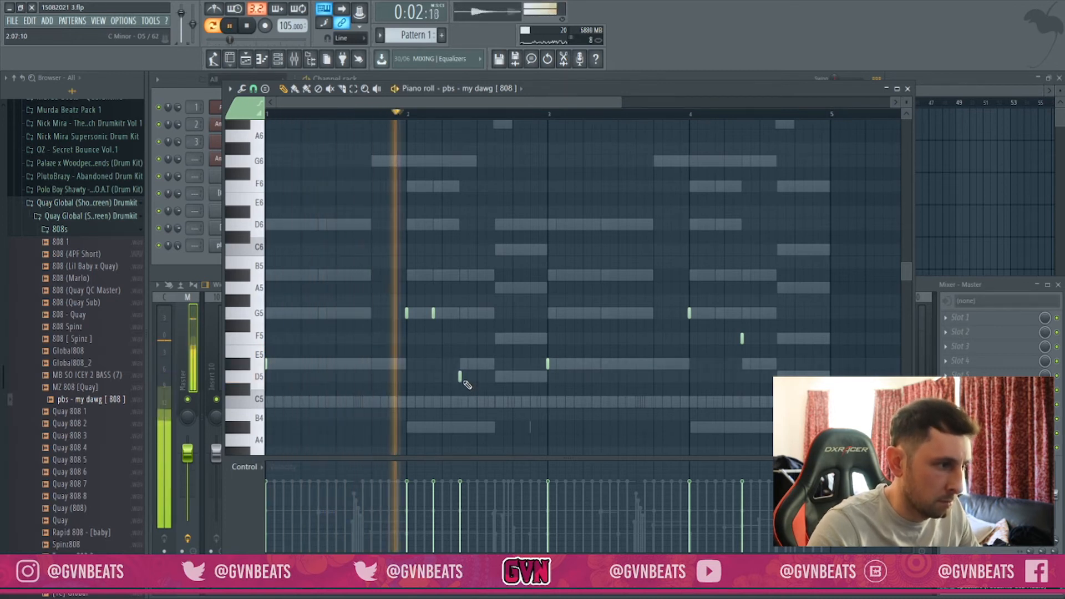
key("space")
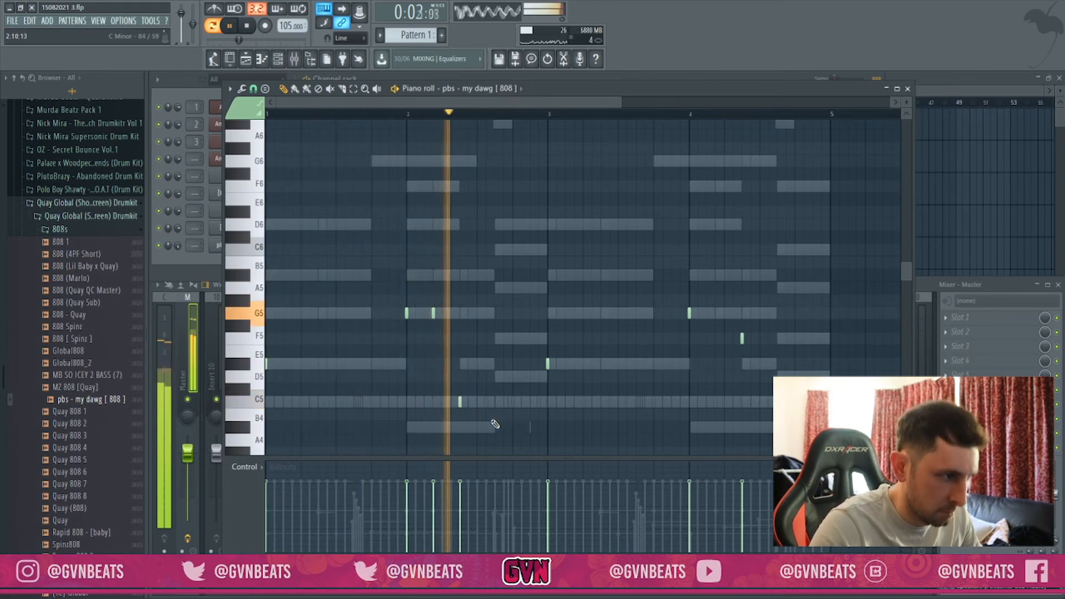
left_click(504, 401)
key("space")
key("space")
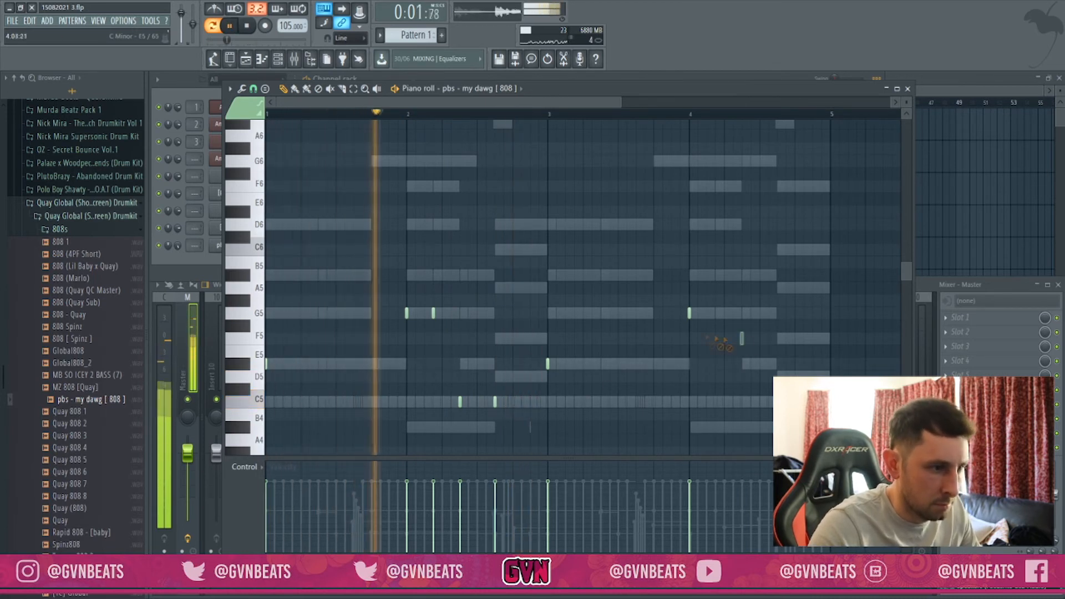
- Delete the 808 notes in bars 3 and 4 and raise the last note of bar 2 to D5
right_click(690, 314)
right_click(549, 365)
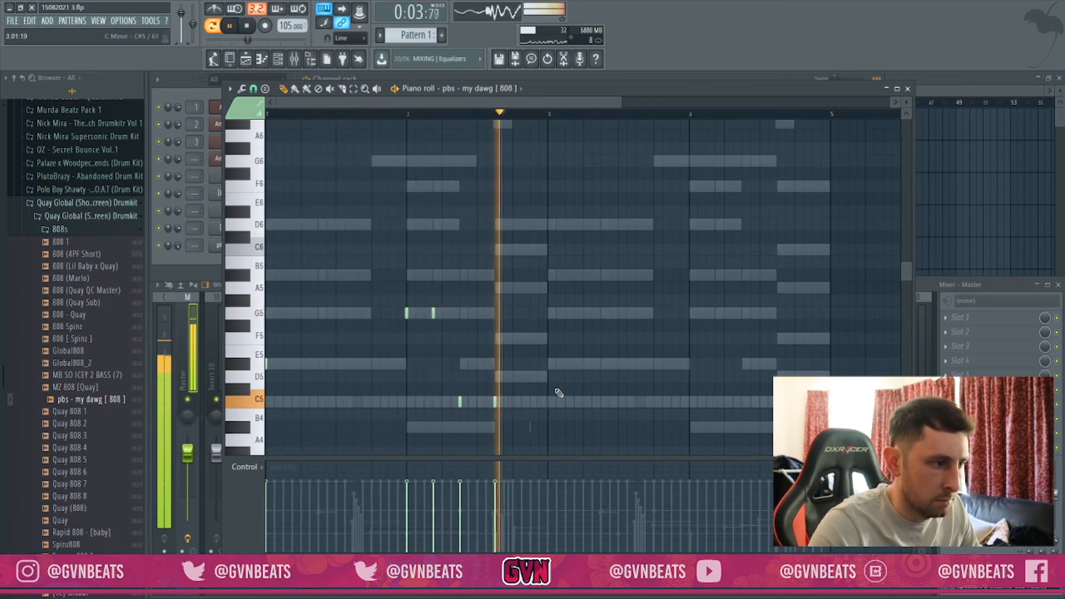
key("space")
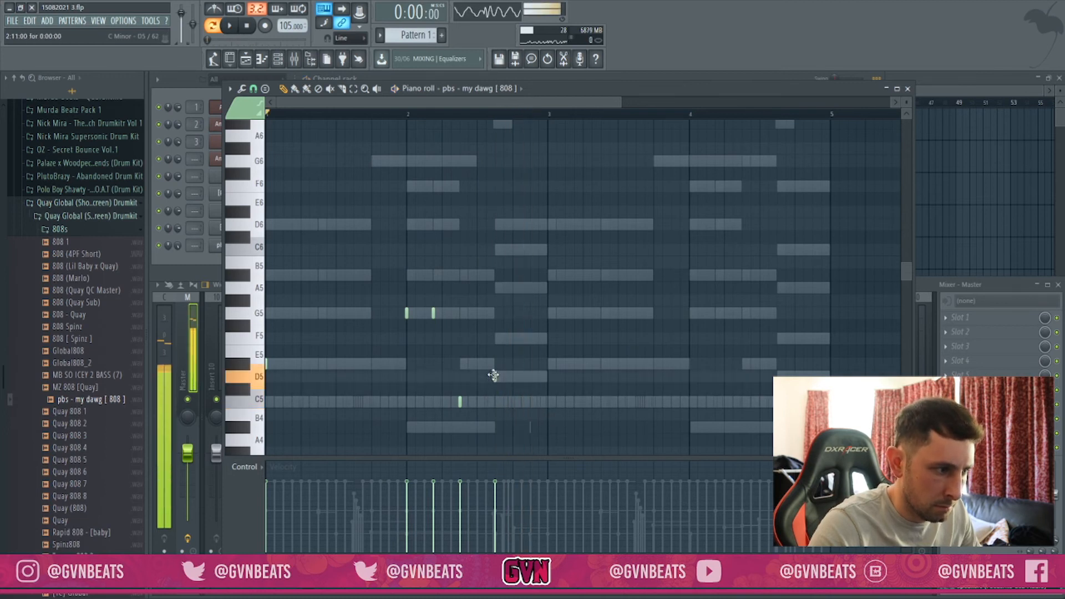
- Repeat the 808 line of bars 1 and 2 in bars 3 and 4, match the kick steps to it, and play the 808
left_click(174, 251)
key("space")
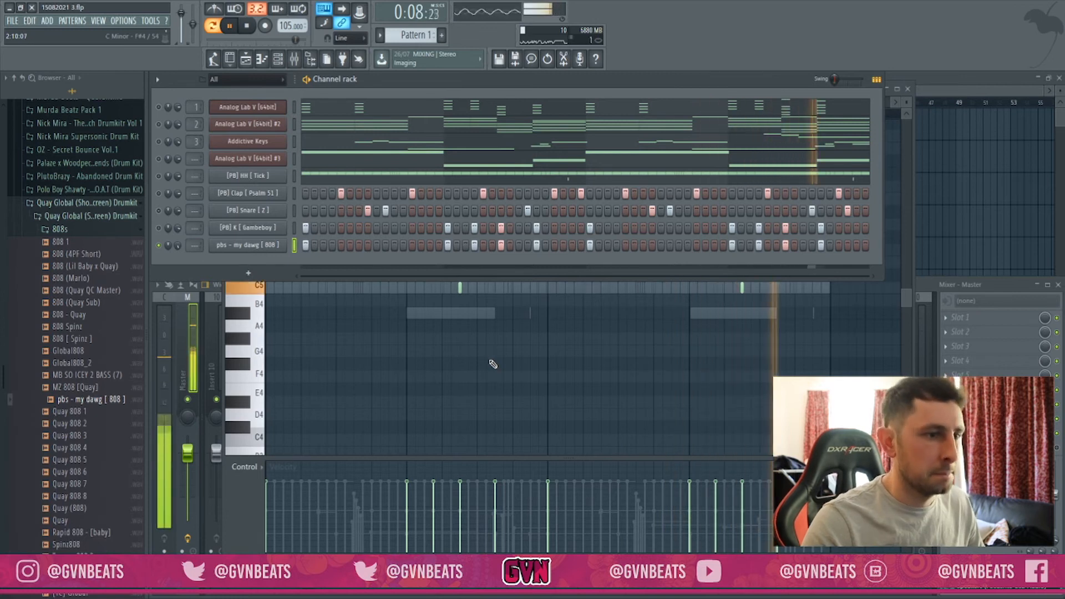
key("space")
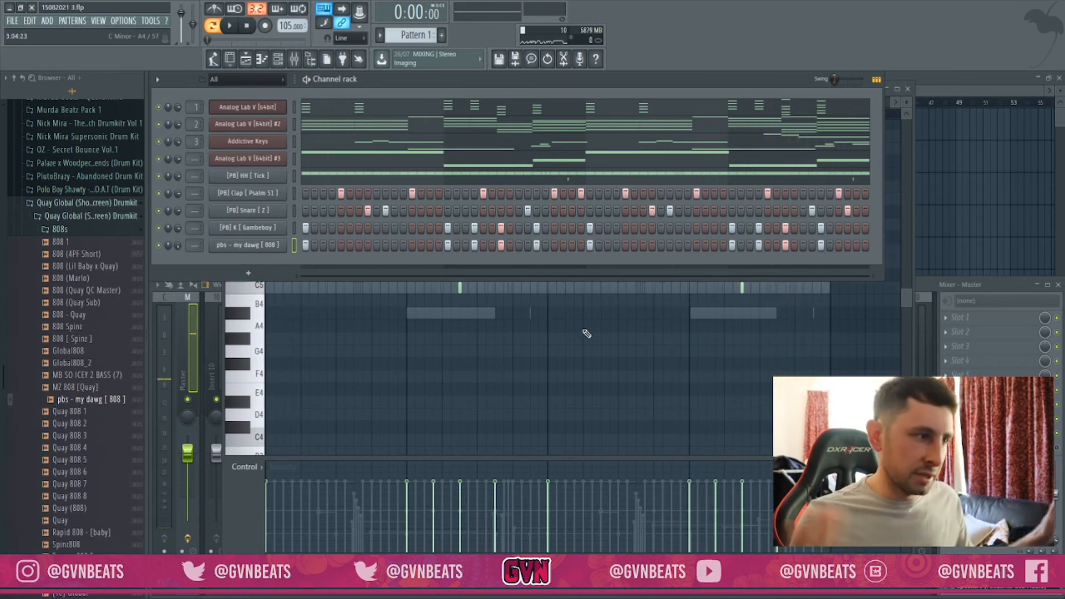
- Load the [PB] PRC [ RS ] sample from the PERC folder of the PlutoBrazy - Abandoned Drum Kit as a new channel
left_click(102, 218)
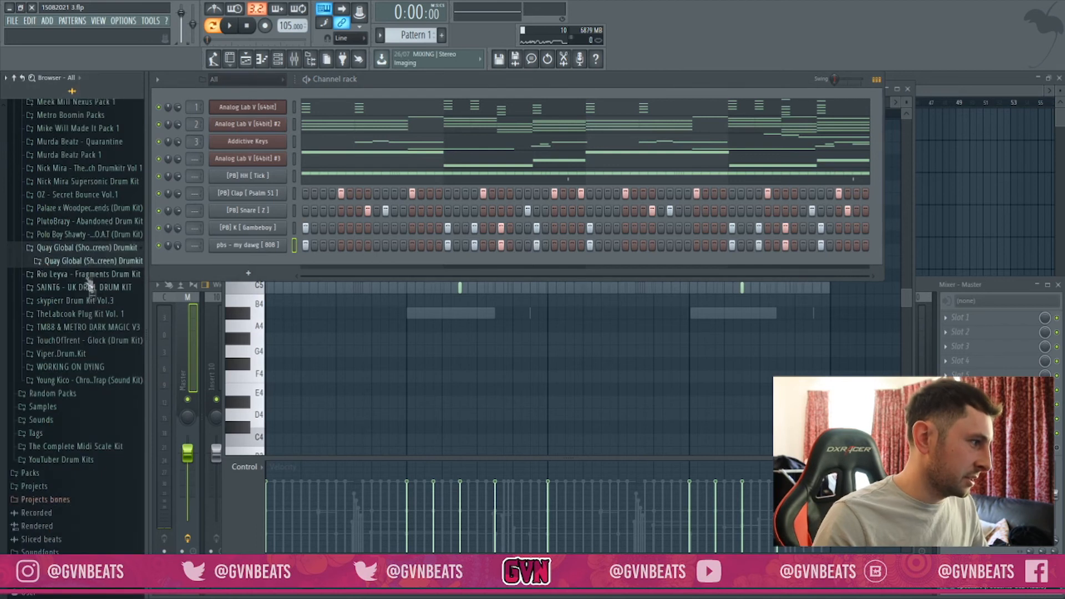
scroll(86, 272, "up", 3)
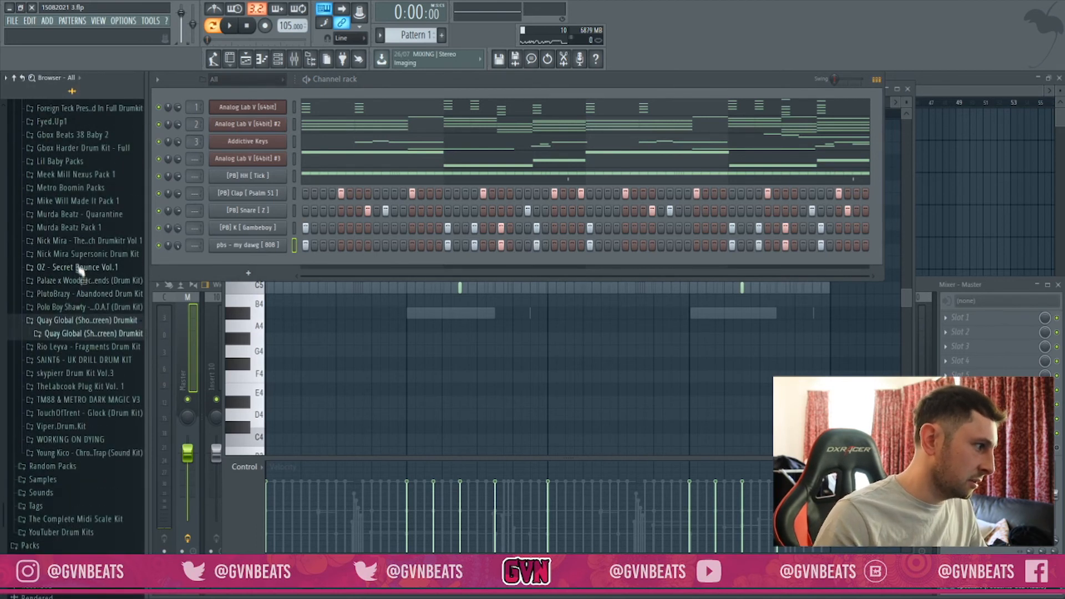
left_click(59, 294)
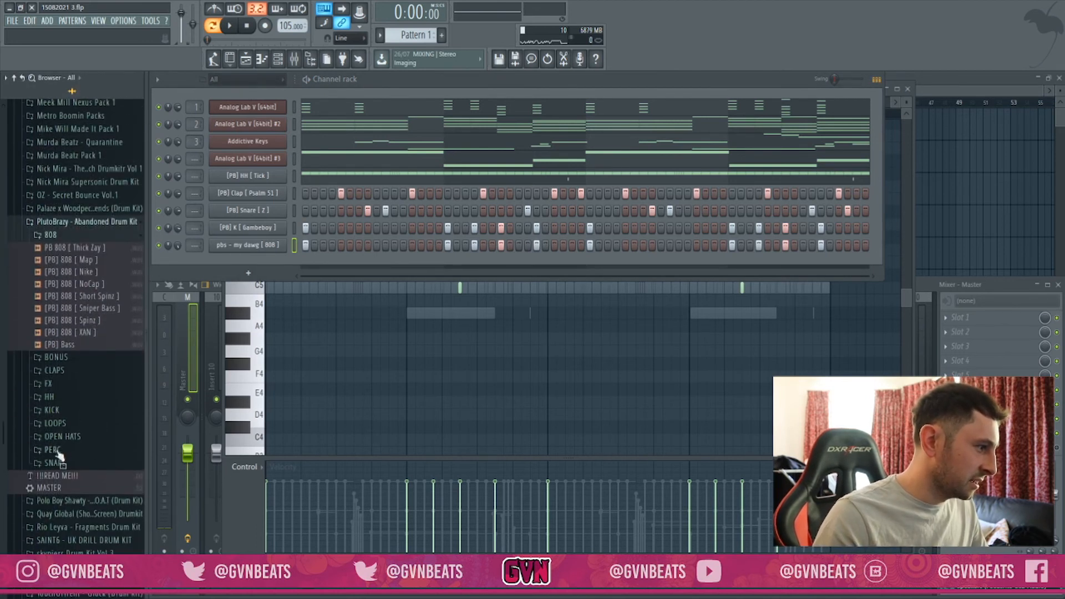
left_click(61, 448)
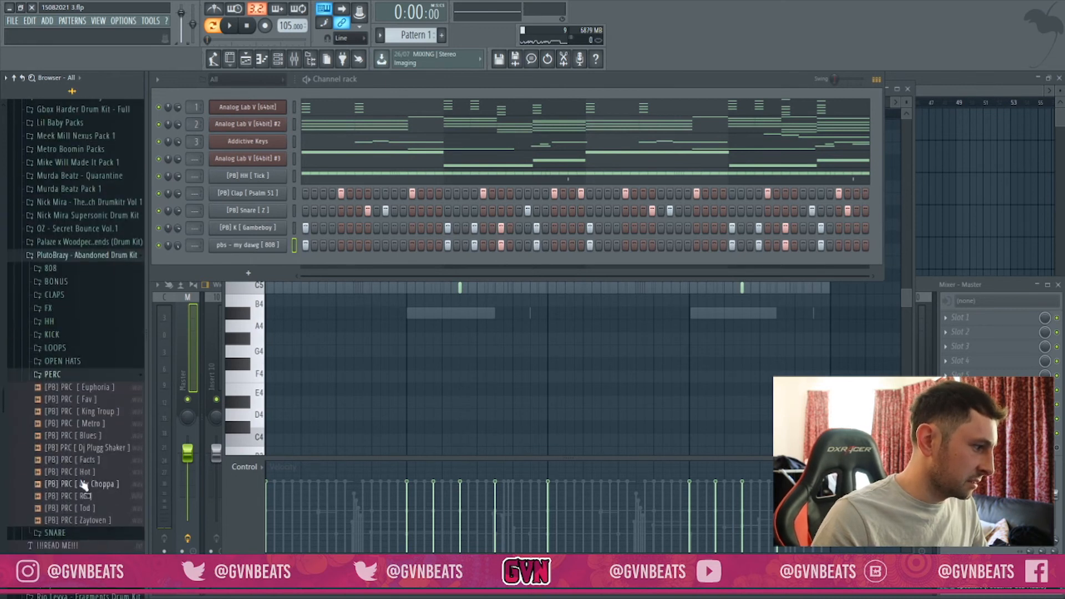
left_click_drag(83, 484, 333, 261)
key("space")
left_click(448, 262)
left_click(466, 262)
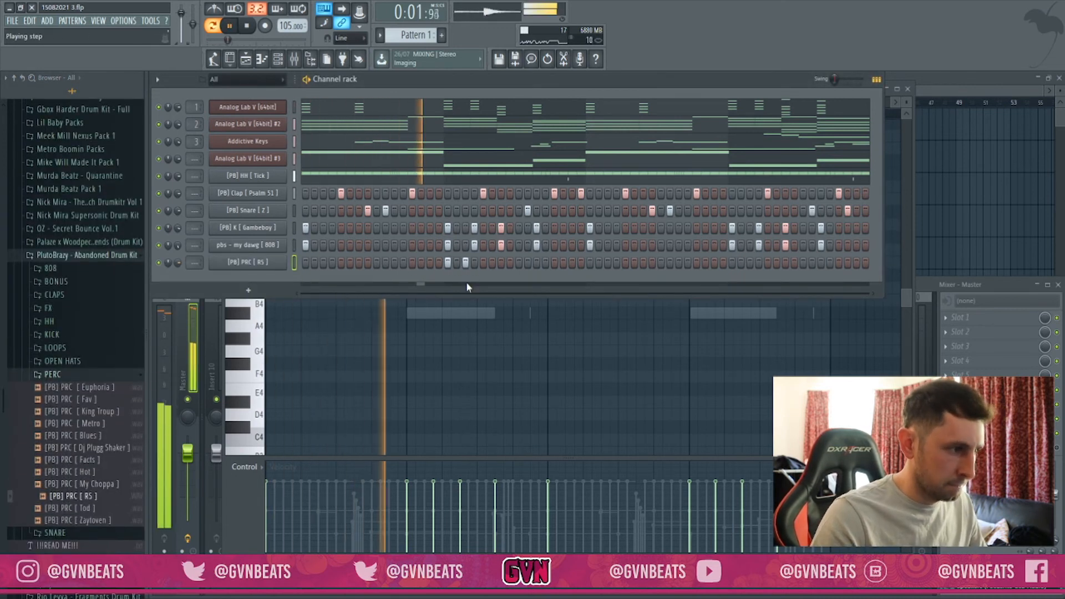
right_click(466, 263)
right_click(448, 263)
- Place [PB] PRC [ RS ] hits on steps 14 and 15 of bars 1 and 3 and step 6 of bar 4 during playback, and audition the channel
key("space")
key("space")
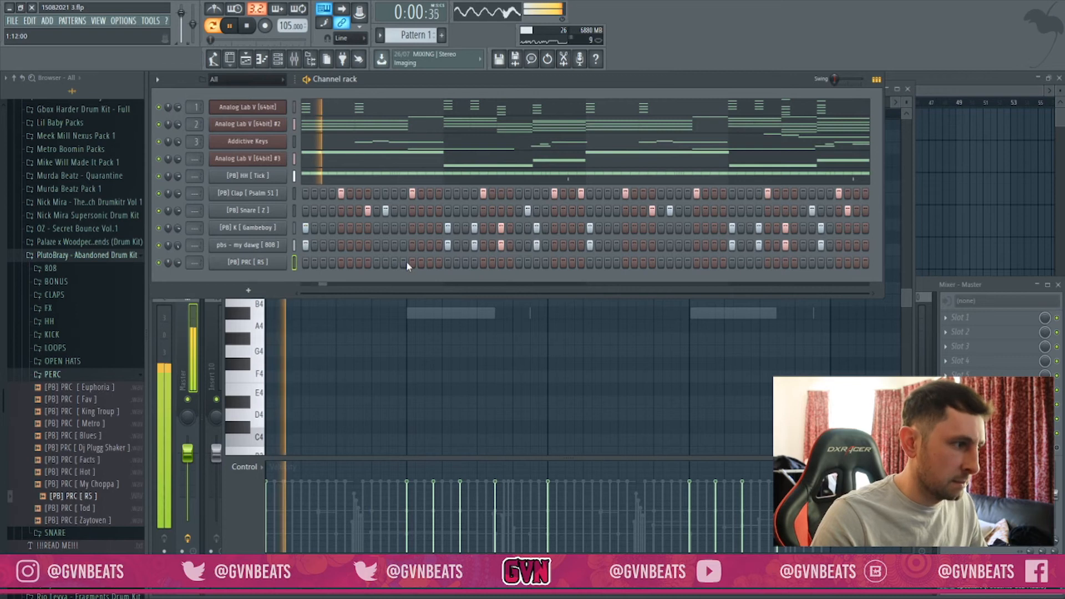
left_click(421, 262)
left_click(430, 262)
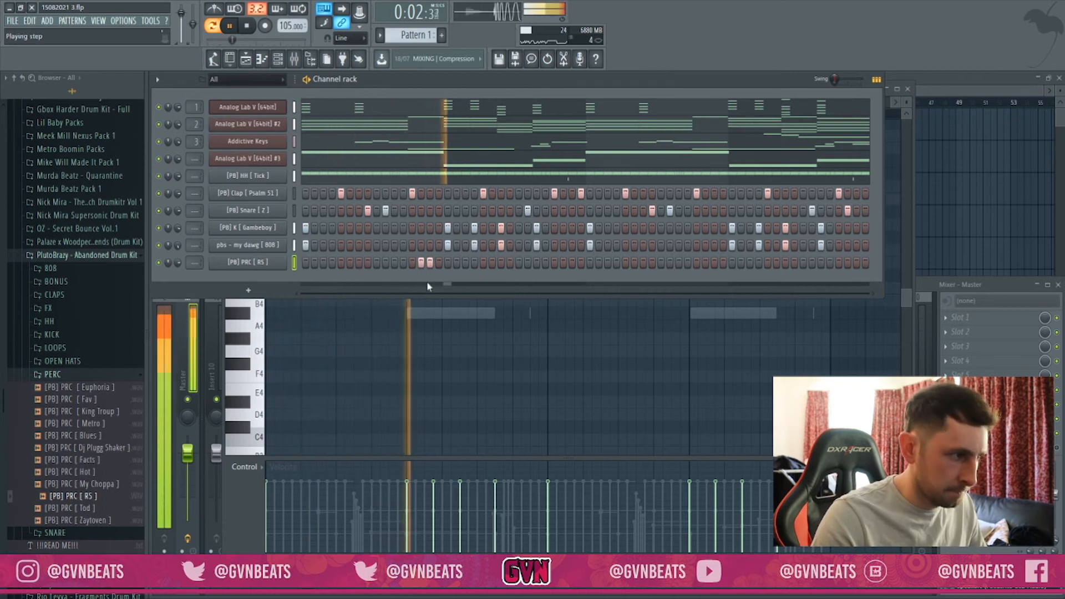
left_click(705, 262)
left_click(714, 262)
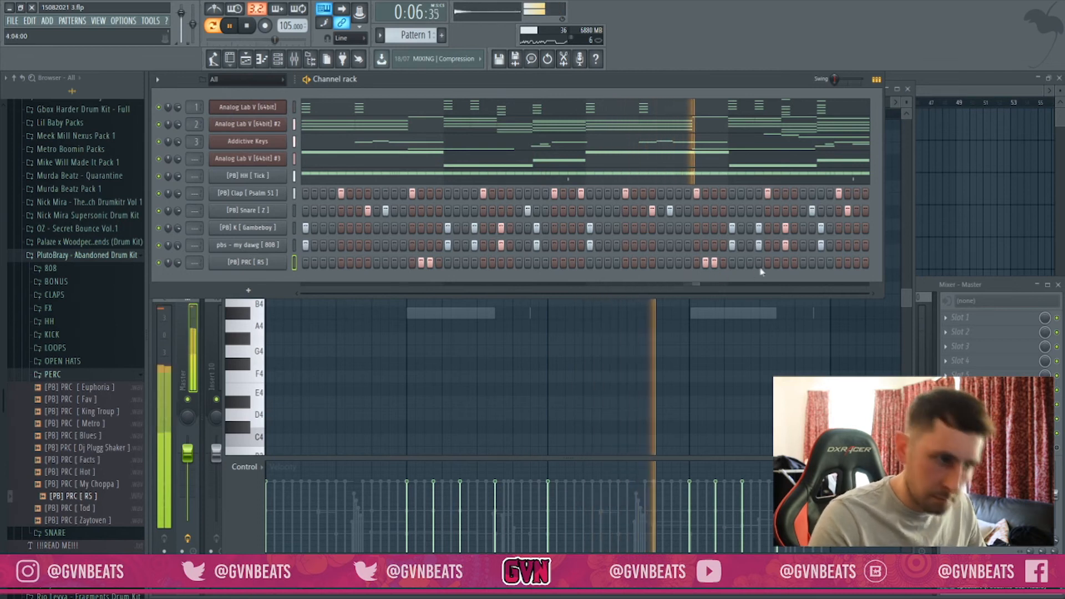
left_click(776, 263)
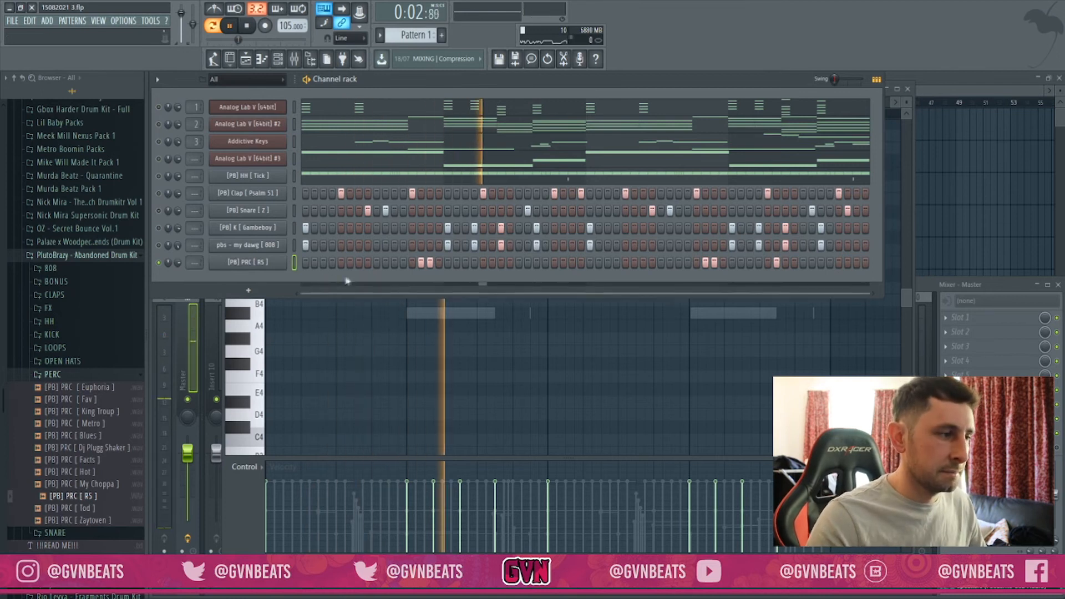
right_click(280, 264)
left_click(294, 270)
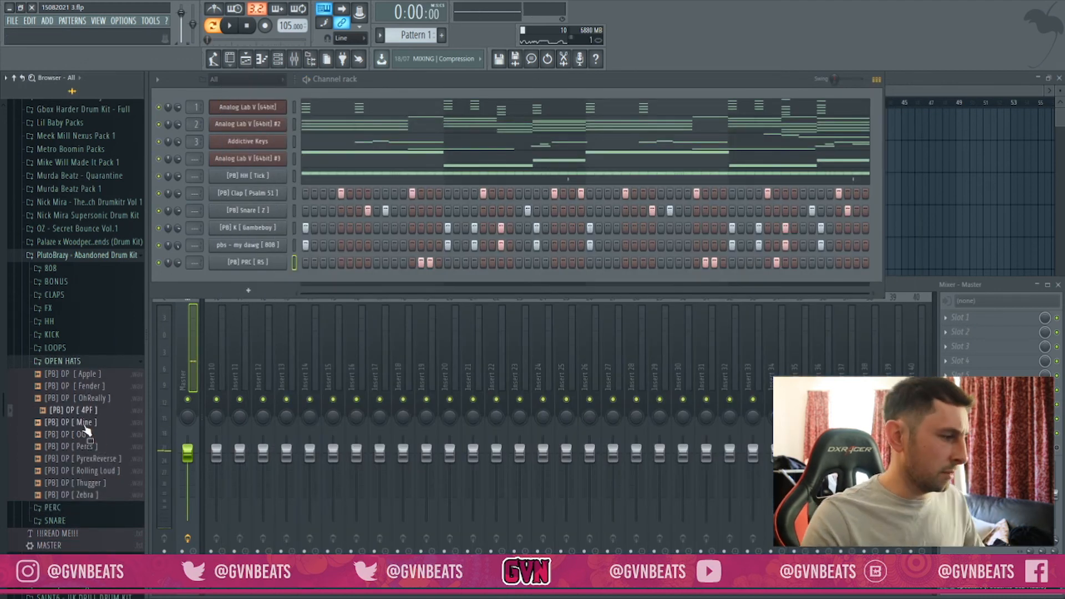
- Load the [PB] OP [ Percs ] sample from the OPEN HATS folder as a new channel
left_click(84, 447)
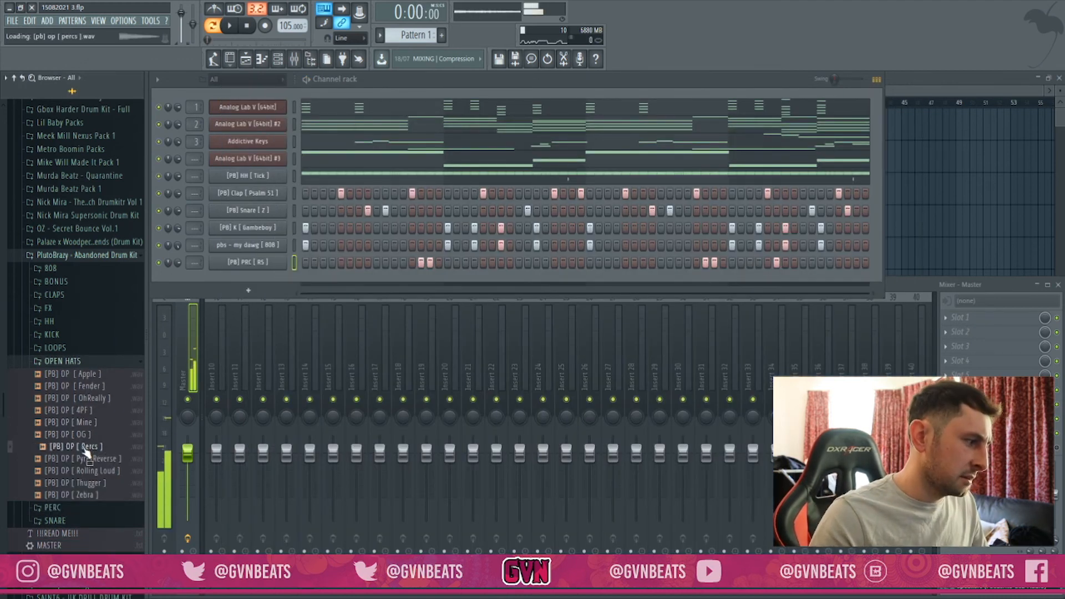
left_click_drag(222, 277, 223, 279)
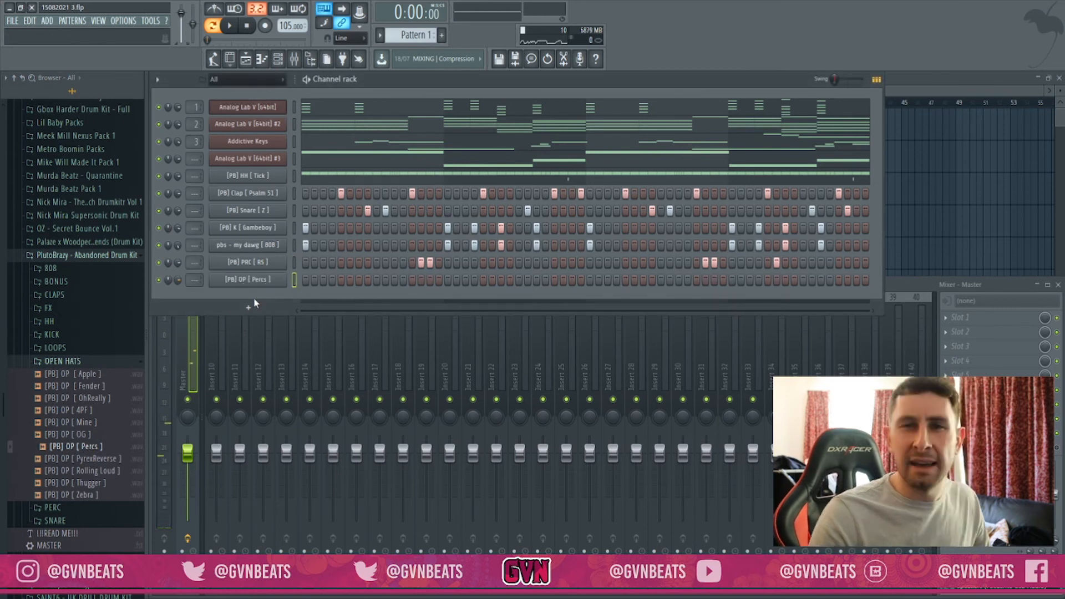
- Enable the volume envelope on the [PB] OP [ Percs ] channel to shorten the open hat, and close its settings
left_click(269, 280)
left_click(250, 211)
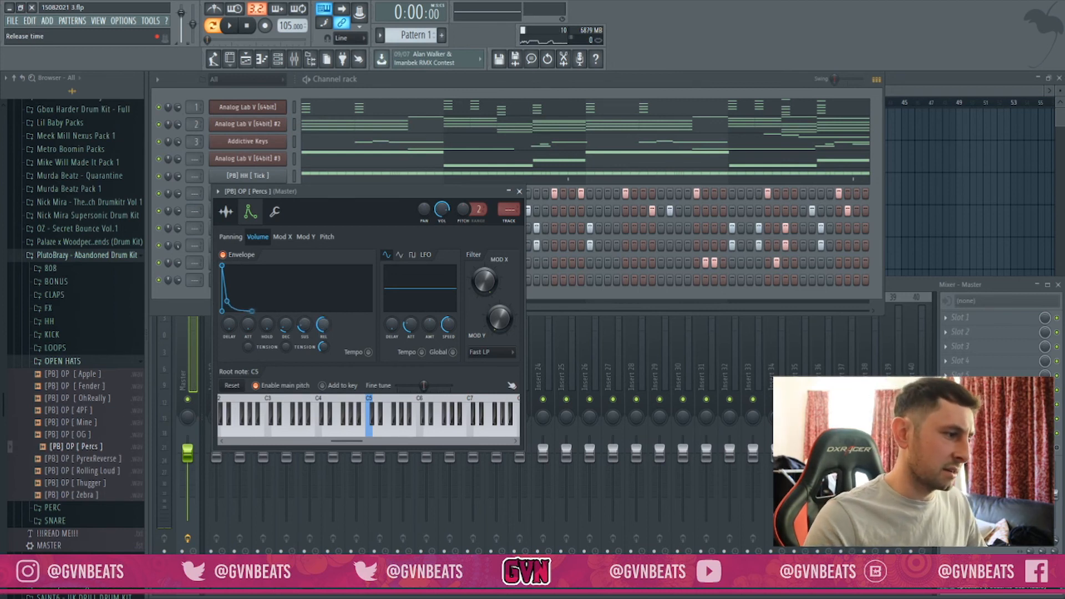
left_click(520, 191)
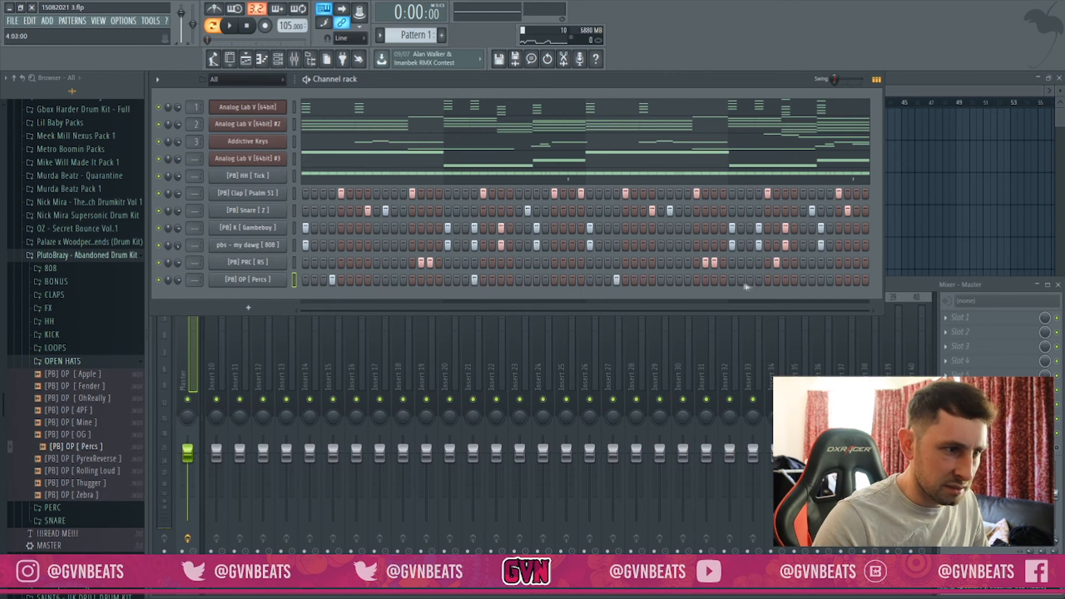
- Open the [PB] OP [ Percs ] channel's notes in the piano roll and play the pattern to hear the open hat in context
key("F7")
key("space")
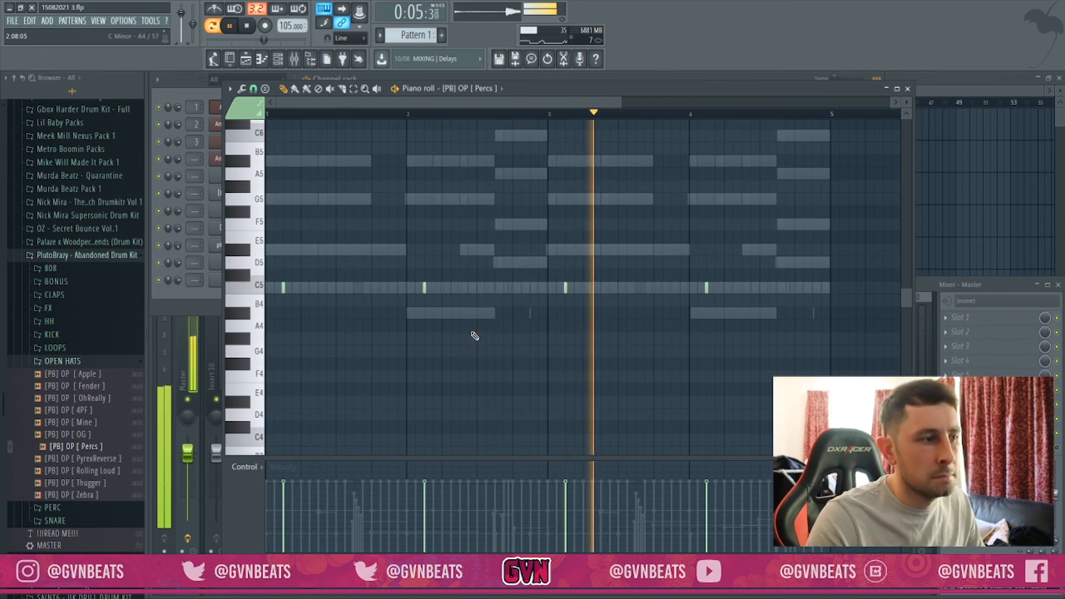
key("space")
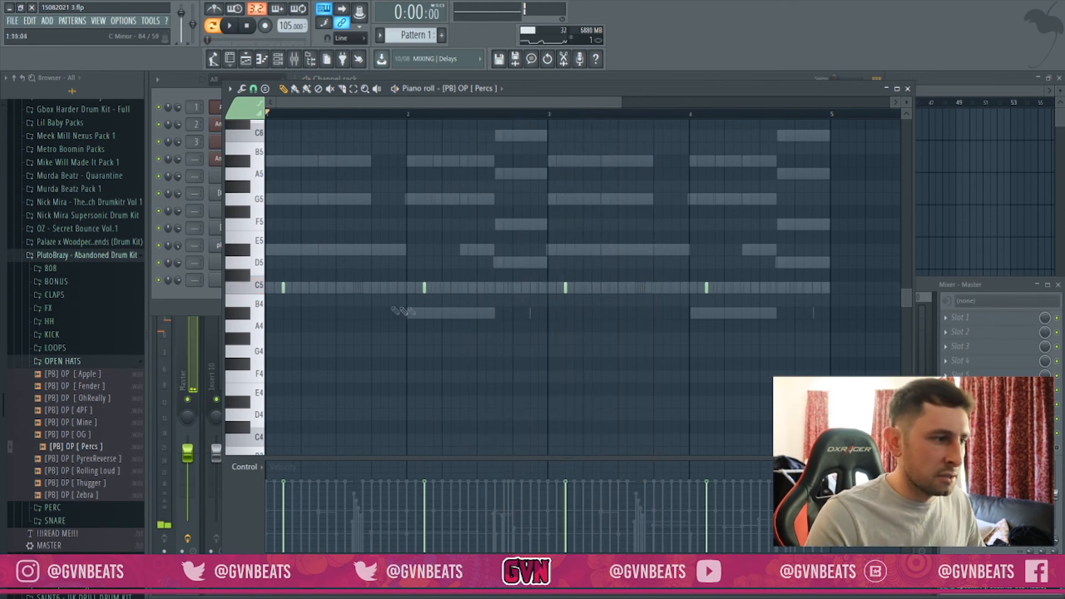